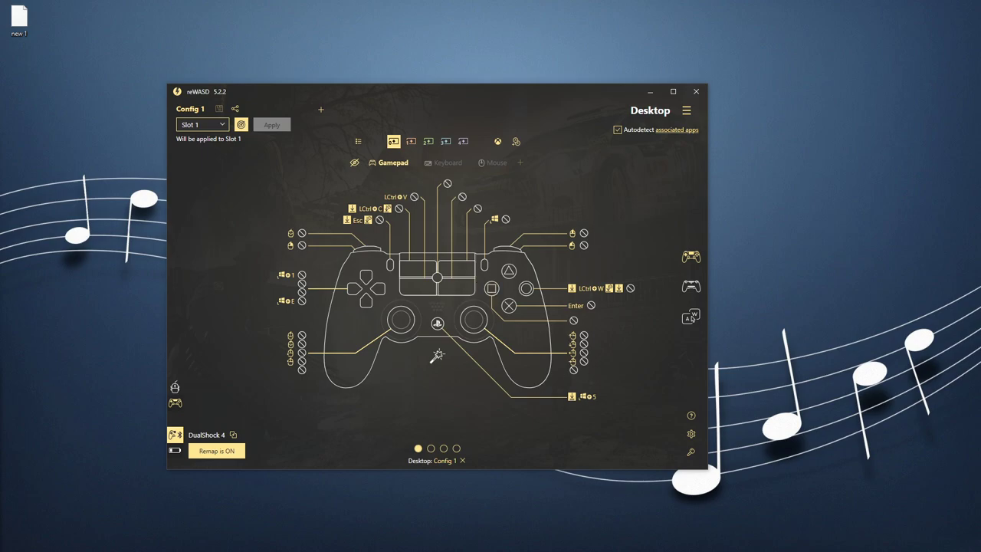
Switch to the web browser and read the staff reply about gyro support in the "Any Gyro News?" forum thread
drag(507, 91, 521, 76)
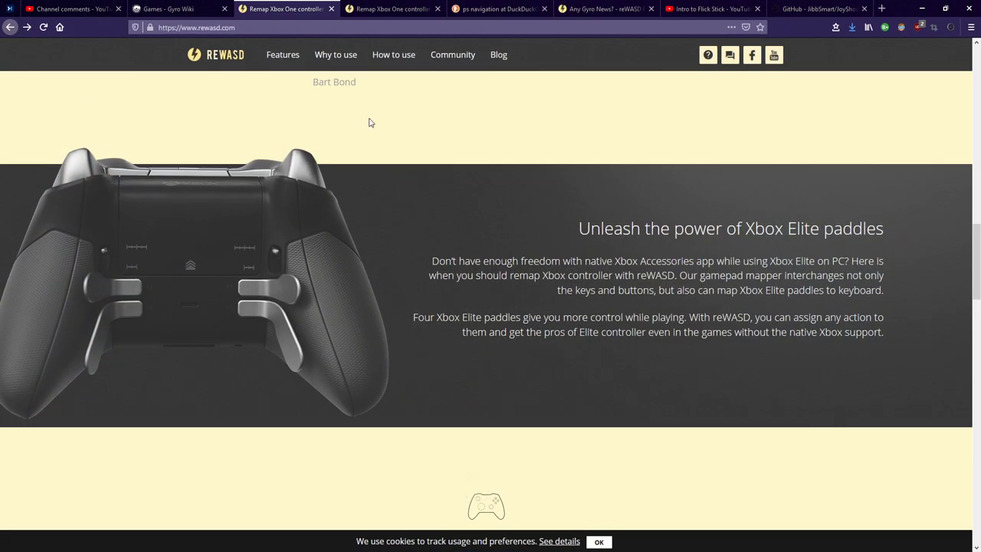
click(603, 7)
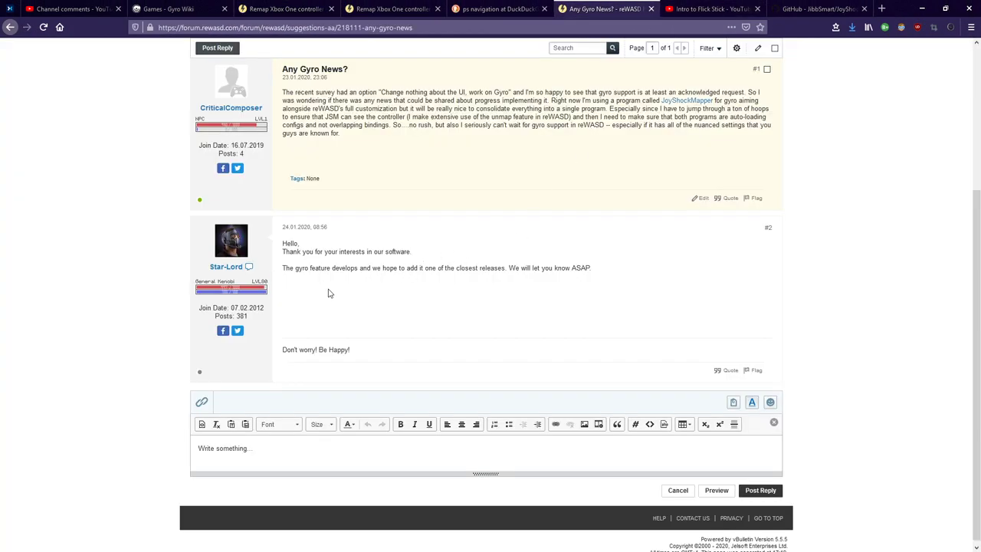
drag(323, 268, 554, 272)
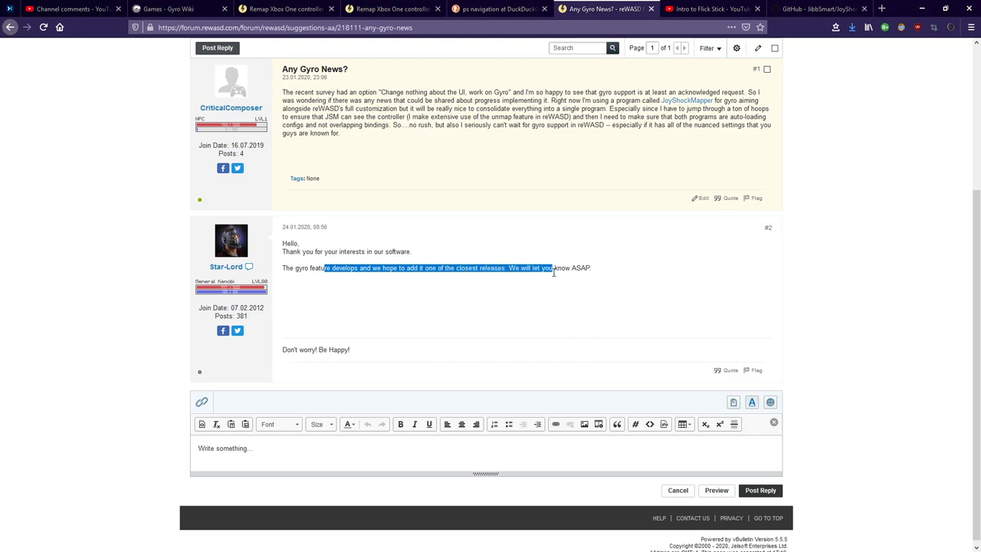
click(540, 298)
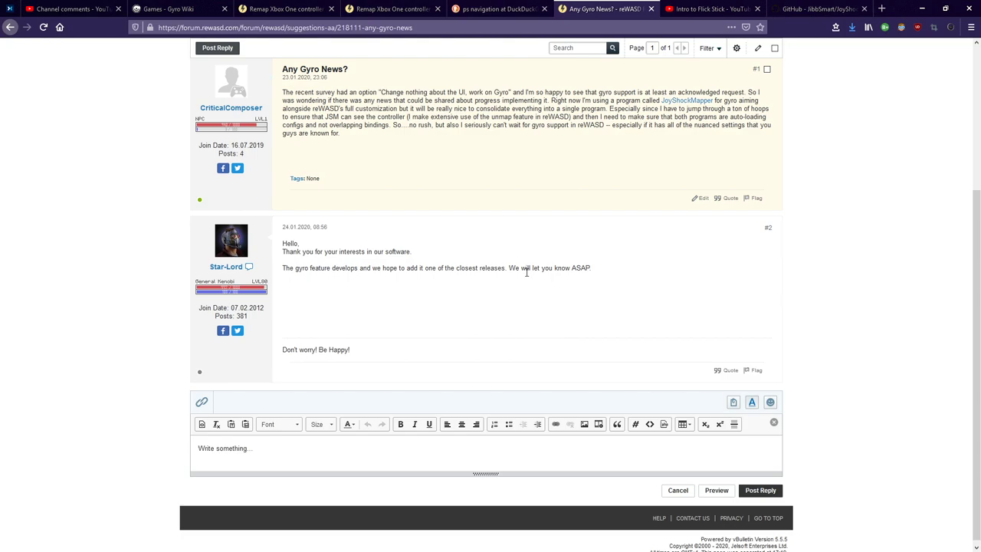
click(923, 8)
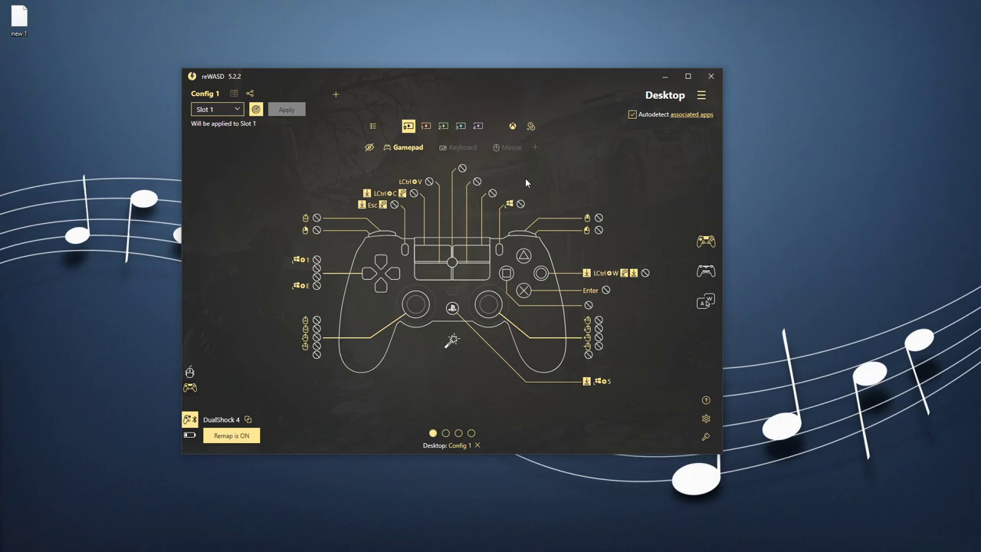
Switch back to the web browser and highlight the "native Xbox support" text in the reWASD site's Xbox Elite paddles section
key(alt+Tab)
click(287, 8)
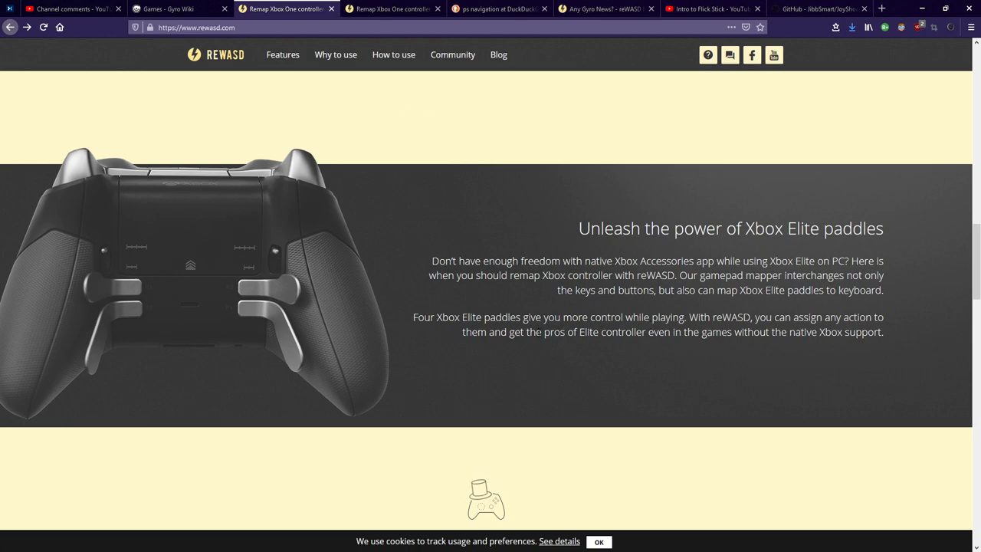
drag(507, 331, 789, 332)
click(888, 331)
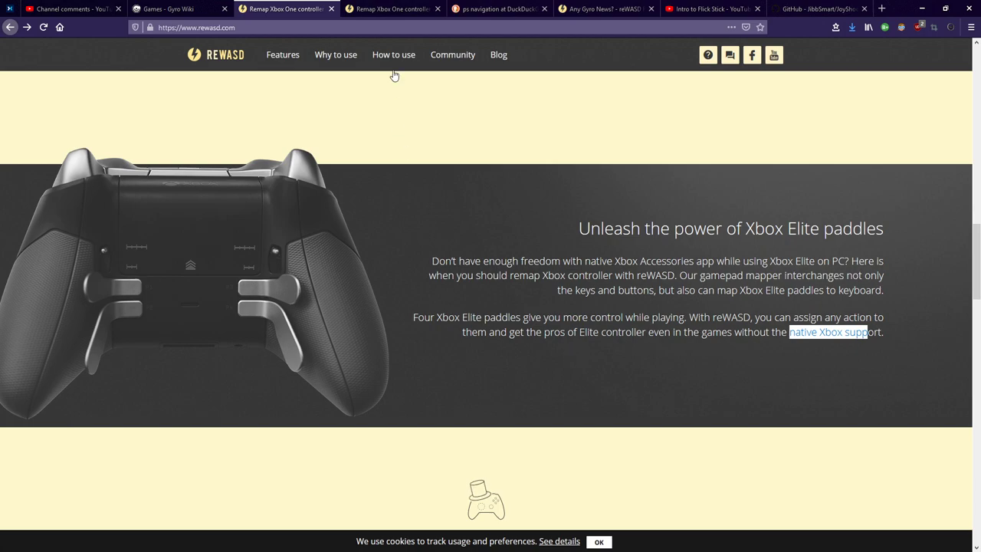
Review the supported controllers on the reWASD home page and the picture of the PlayStation Move Navigation controller
click(395, 9)
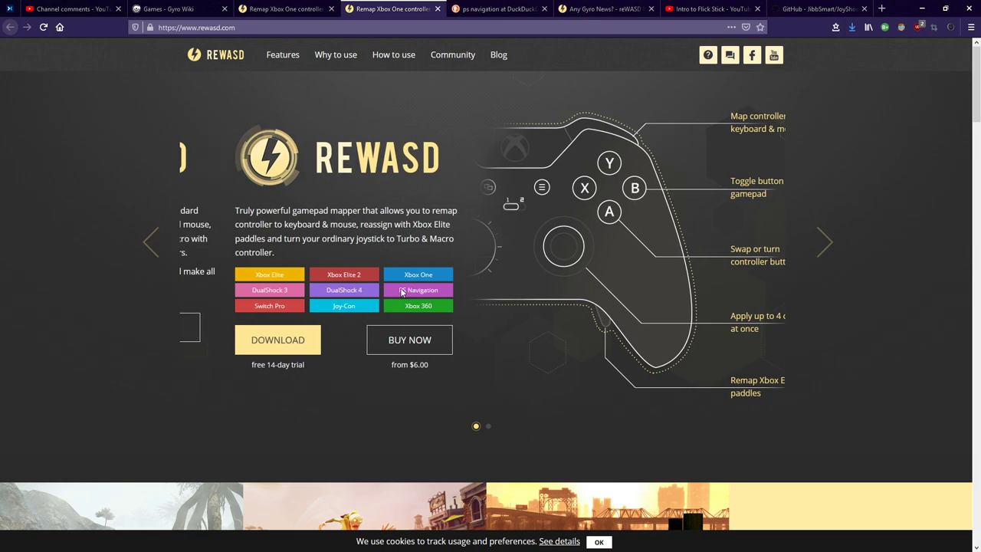
click(483, 8)
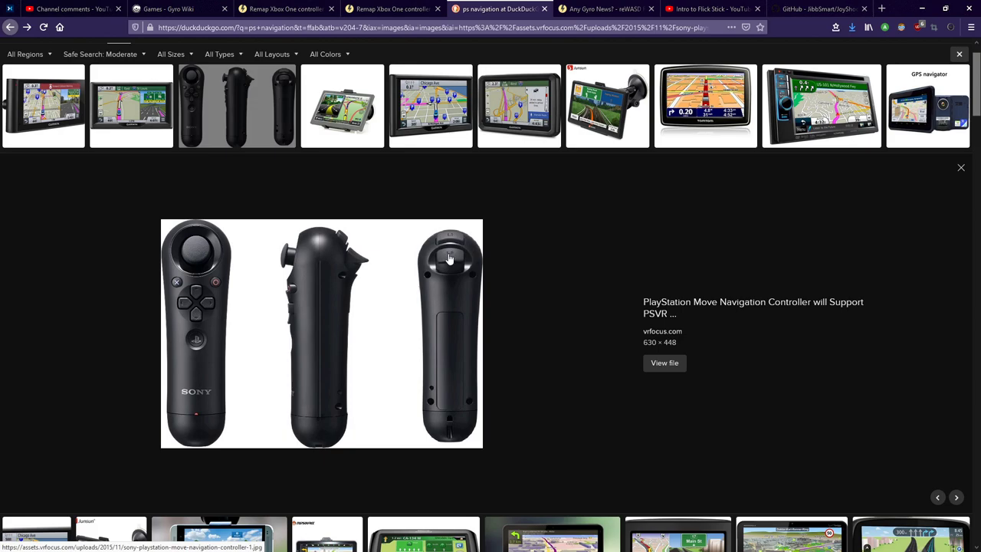
click(383, 9)
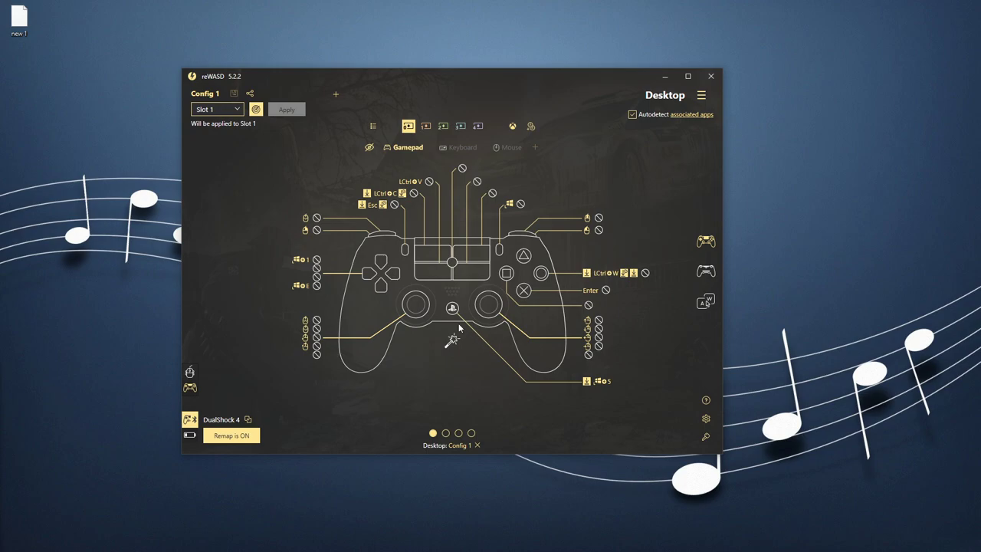
In reWASD, look at the D-pad right mapping and try slightly lowering the left stick's vertical axis range in its advanced settings
click(393, 279)
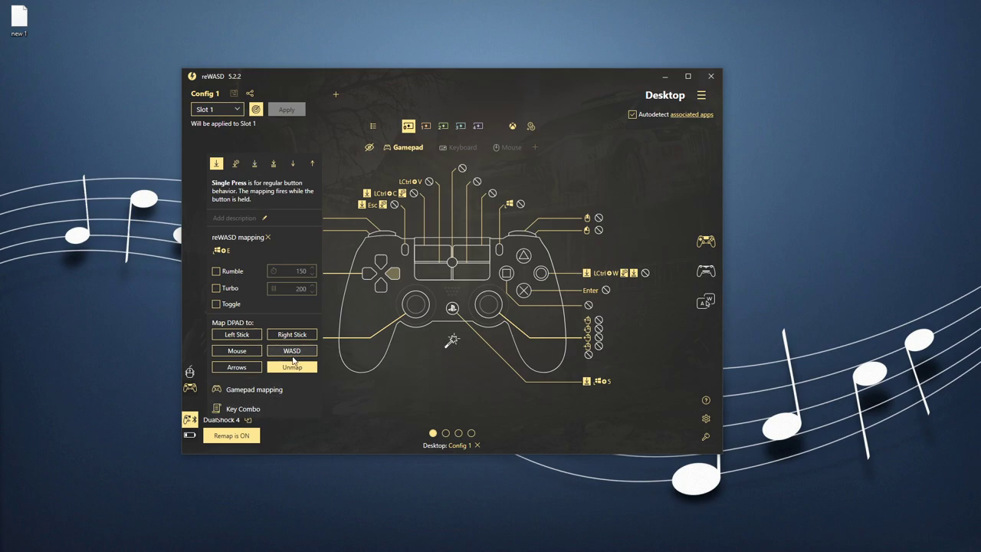
click(414, 321)
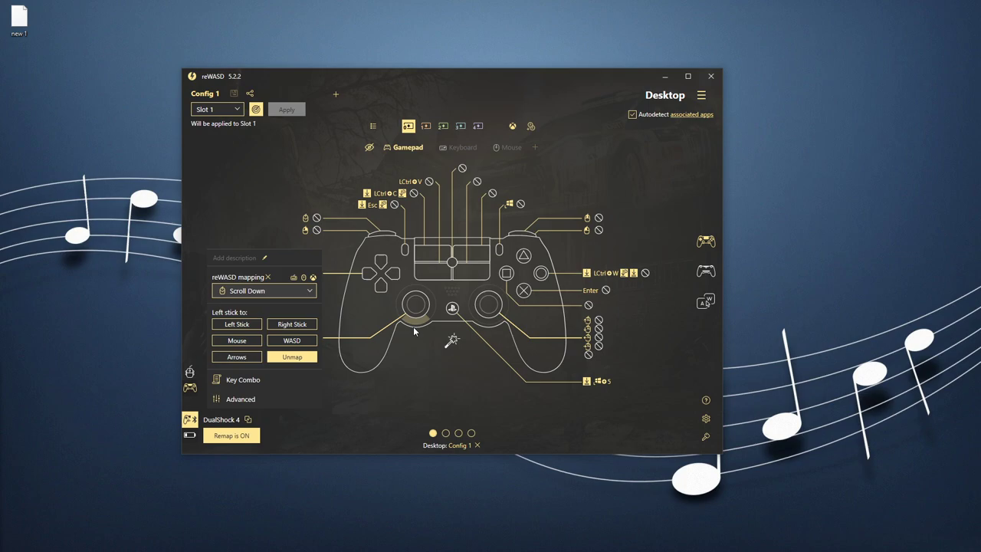
click(251, 399)
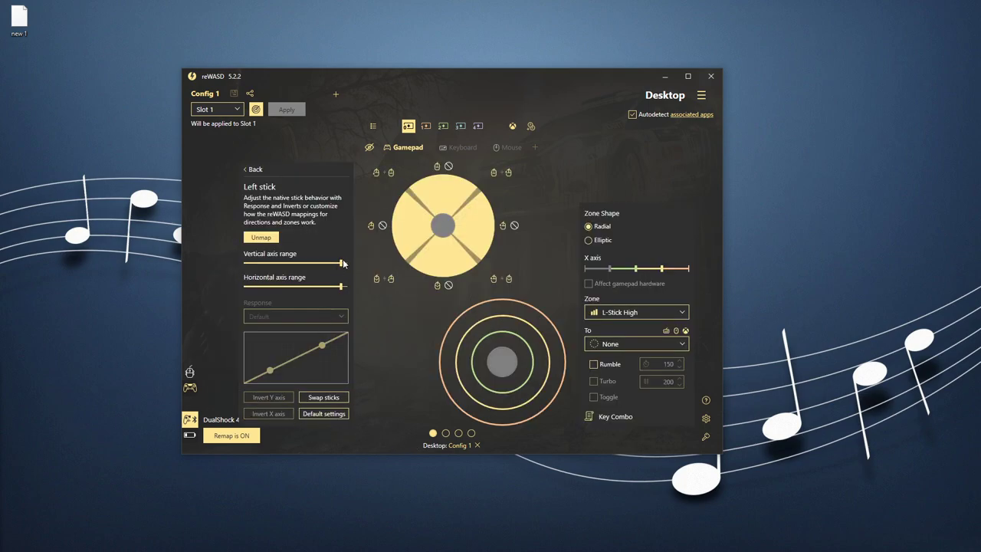
mouse_move(341, 263)
mouse_down()
mouse_move(292, 265)
mouse_move(340, 264)
mouse_up()
click(255, 170)
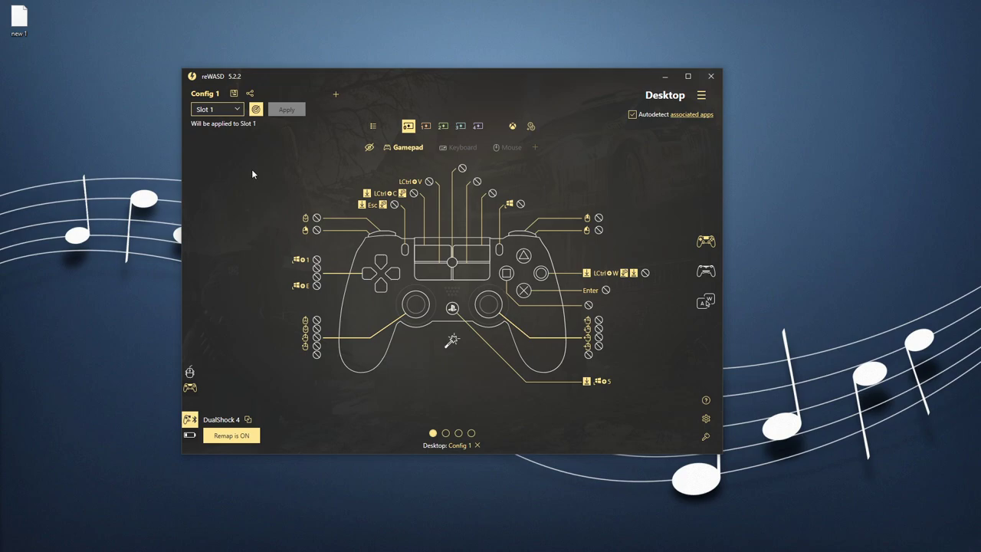
Examine the activator types available for the D-pad up button, including Long Press, Start Press and Triple Press
click(385, 259)
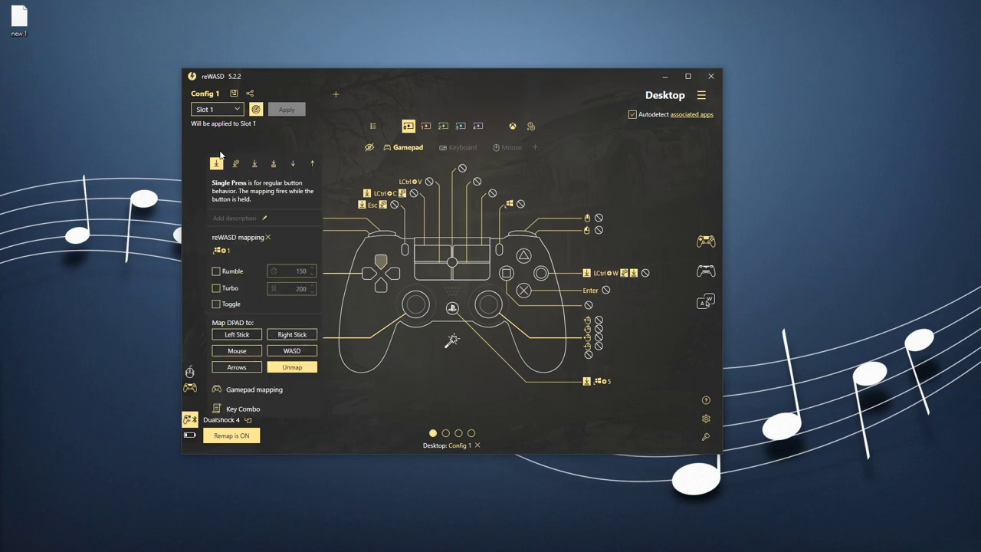
click(236, 164)
click(255, 188)
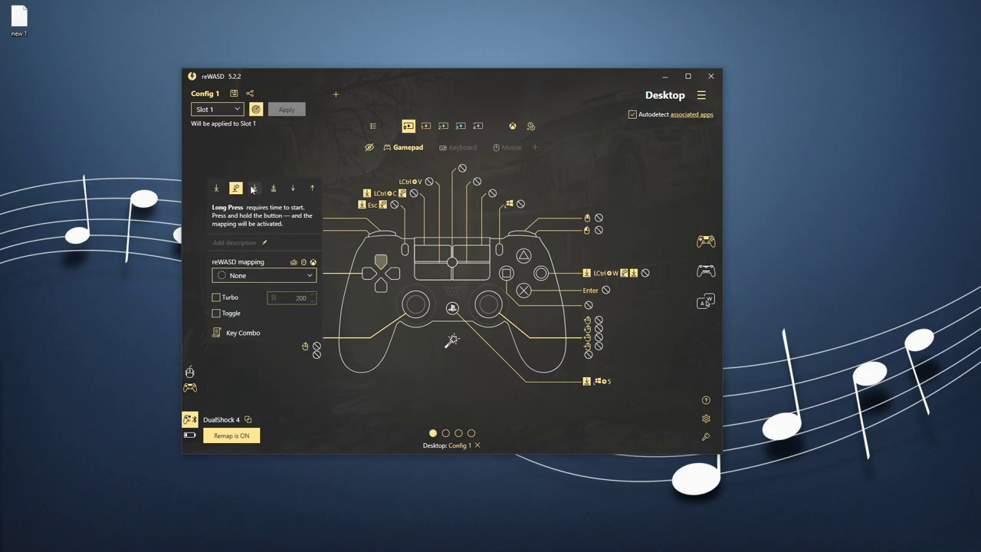
click(291, 192)
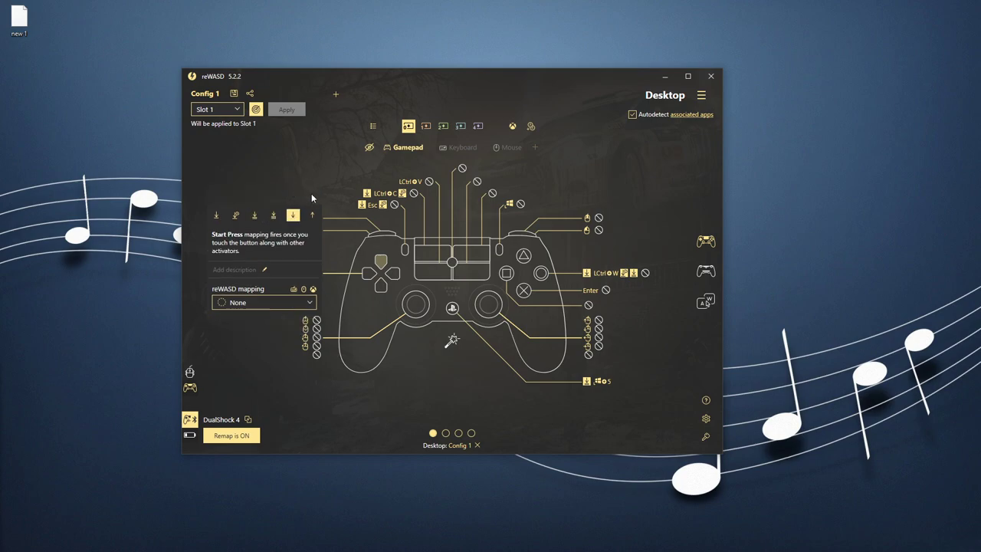
click(312, 215)
click(273, 215)
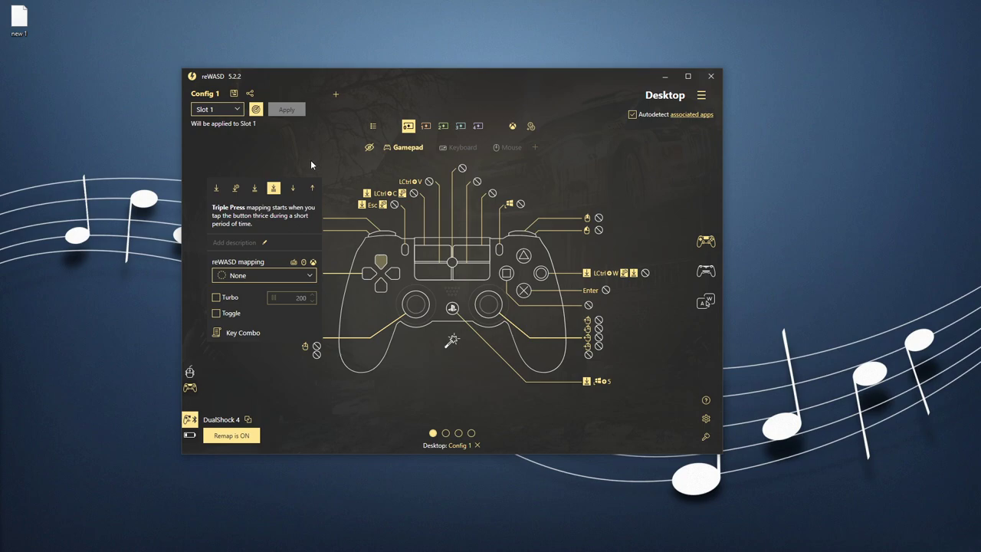
click(327, 246)
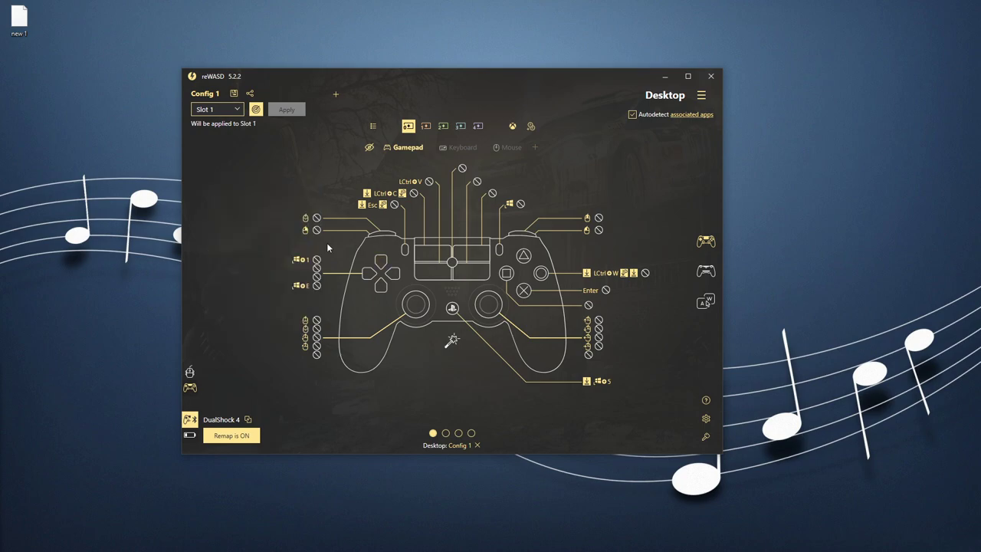
Compare the Elliptic and Radial zone shapes in the left stick's advanced settings, leaving Radial selected
click(416, 320)
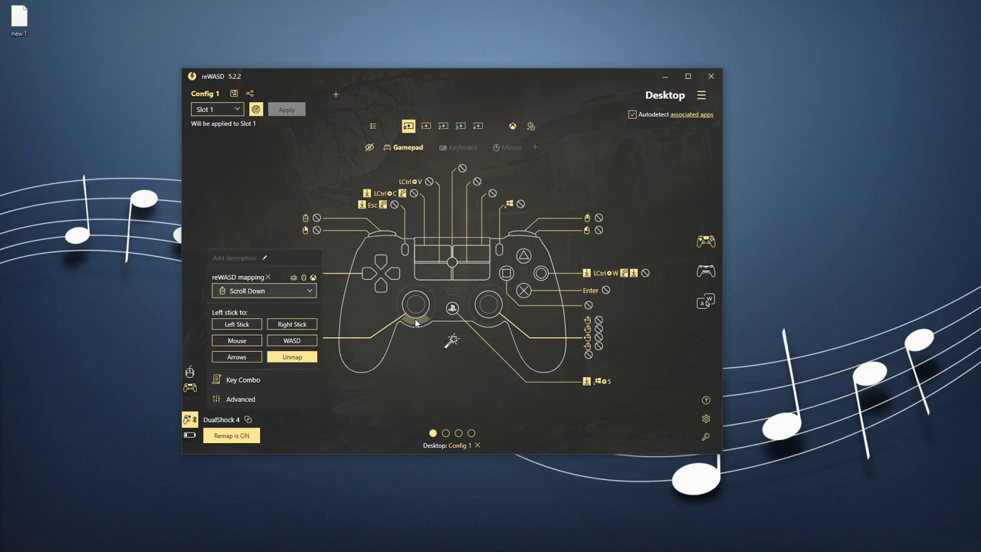
click(262, 398)
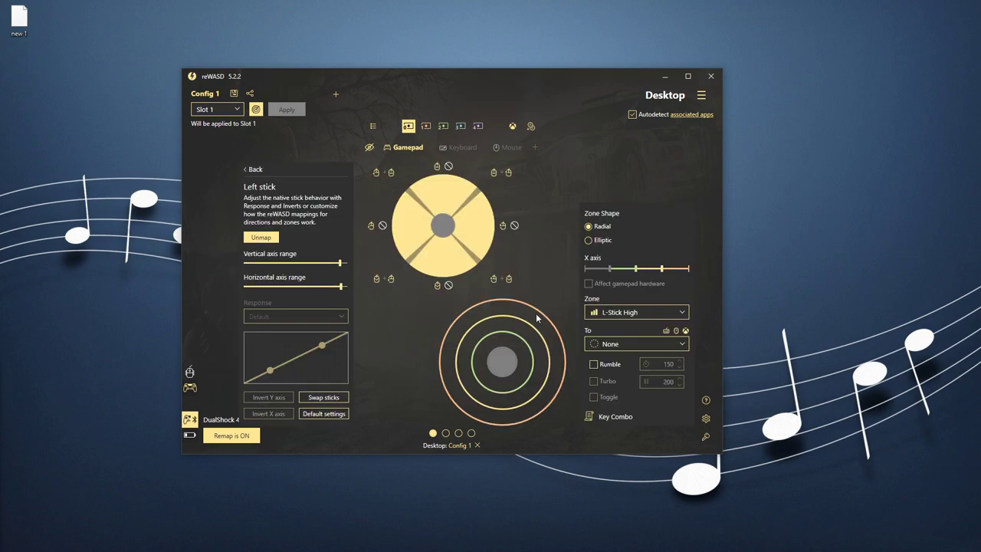
click(597, 239)
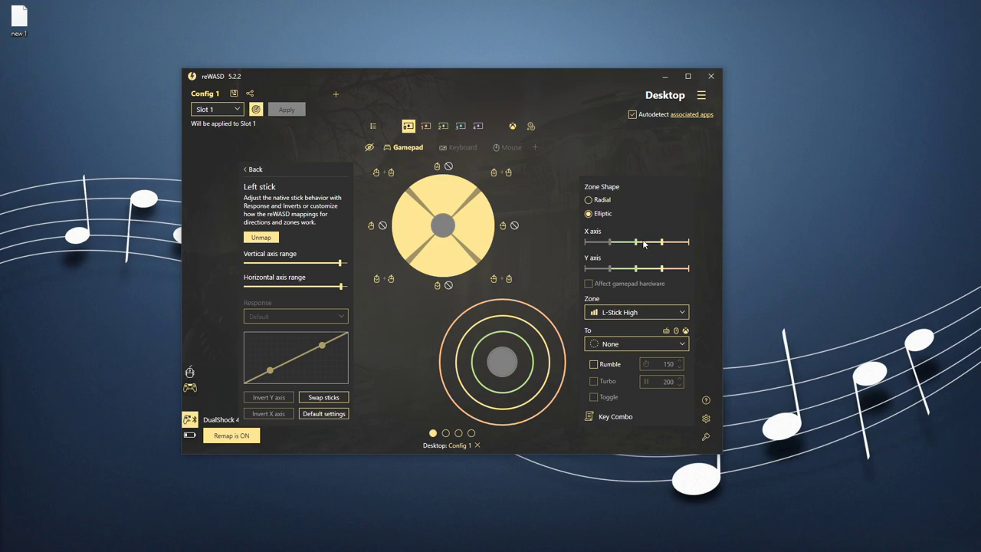
click(599, 201)
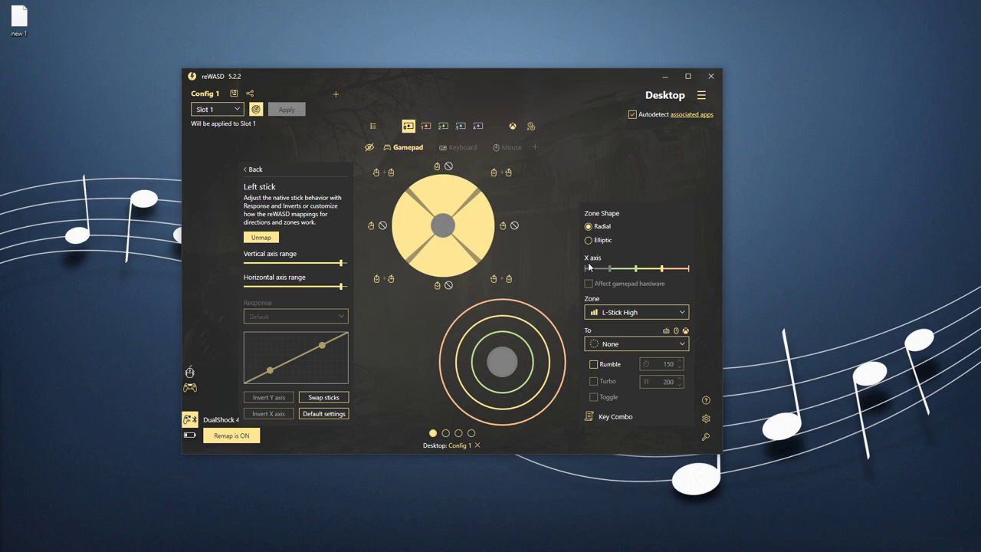
click(595, 240)
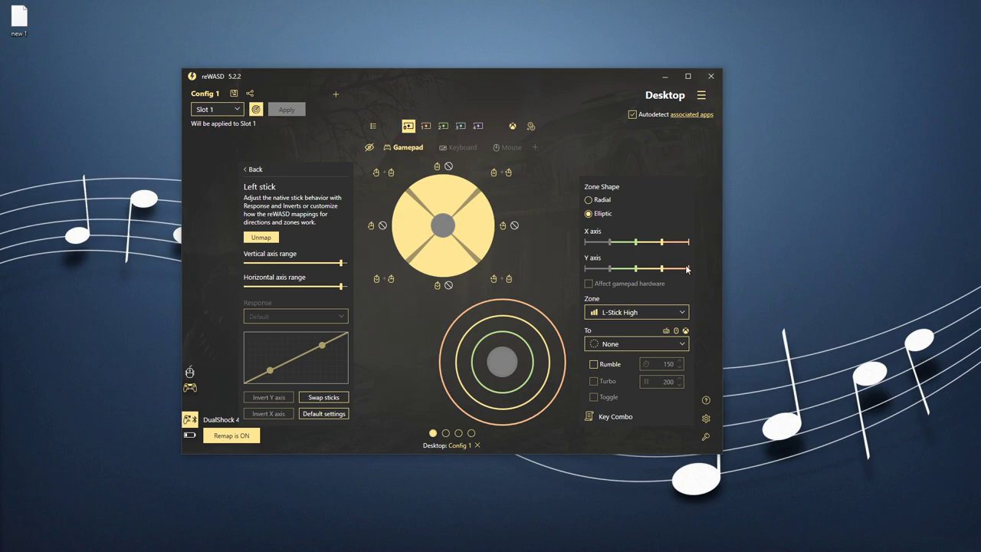
click(588, 200)
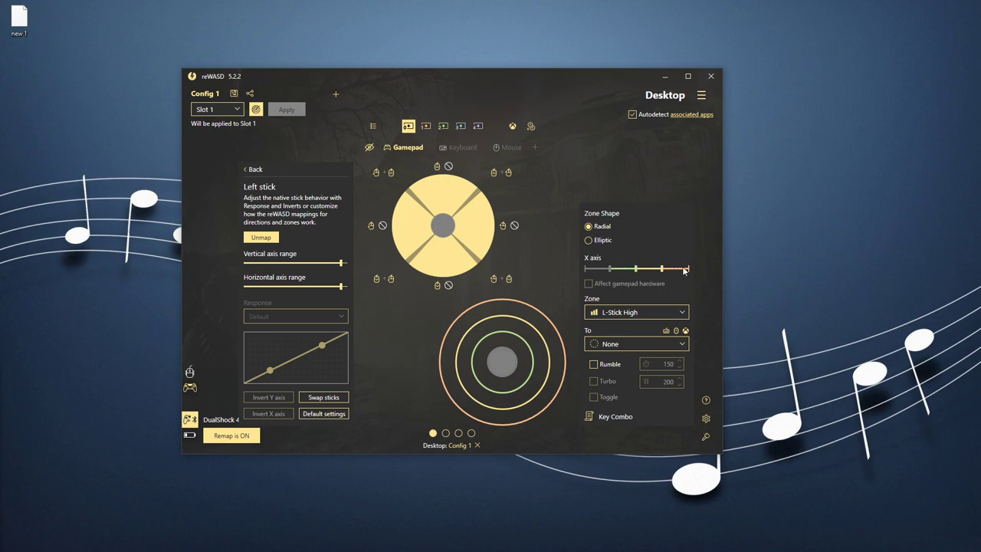
Look through the left stick's Med, Low and High zones, returning to L-Stick High before leaving the advanced settings
click(654, 311)
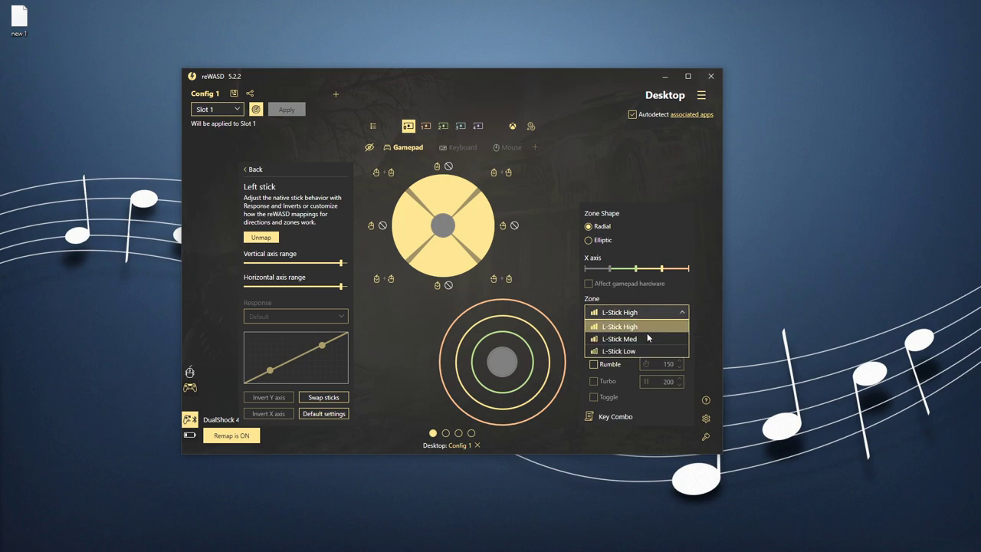
click(648, 340)
click(653, 325)
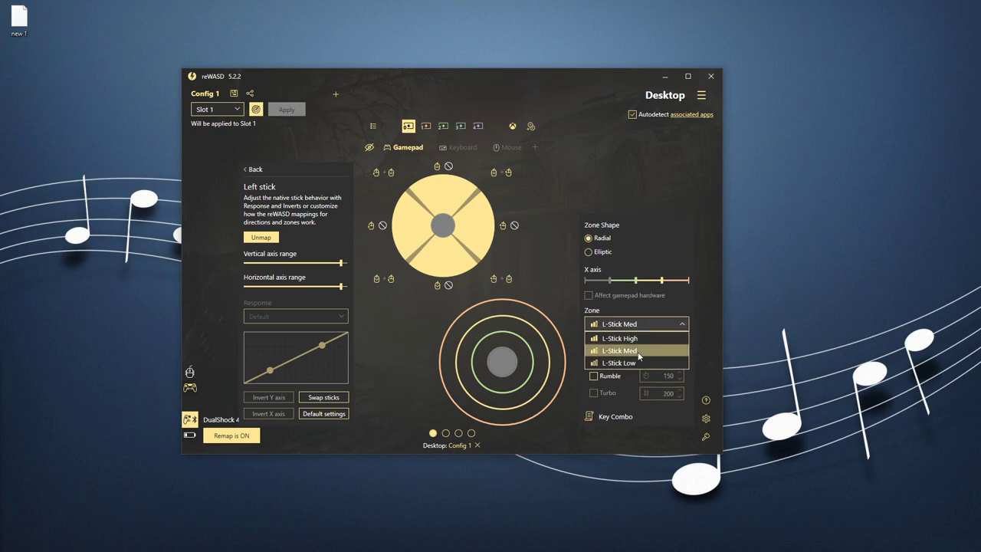
click(648, 359)
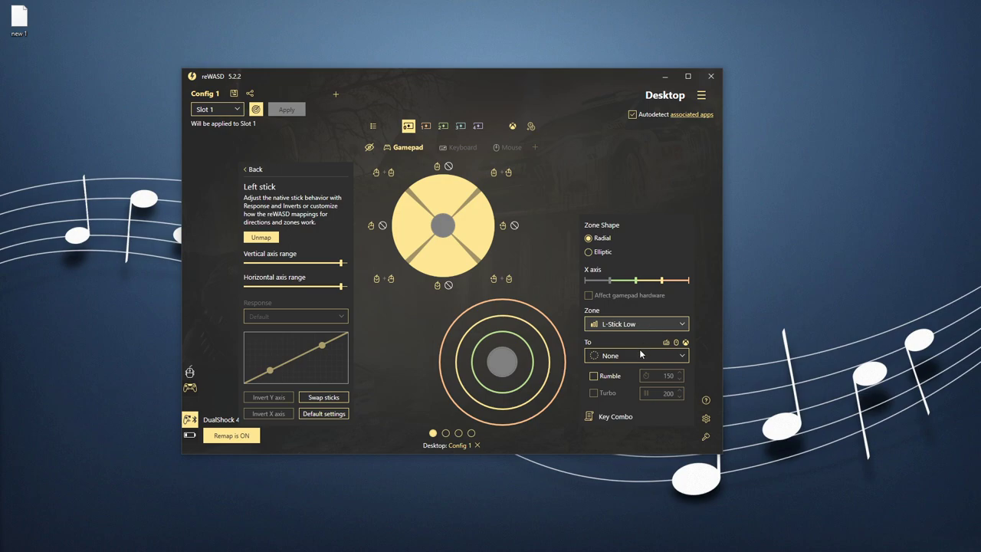
click(626, 327)
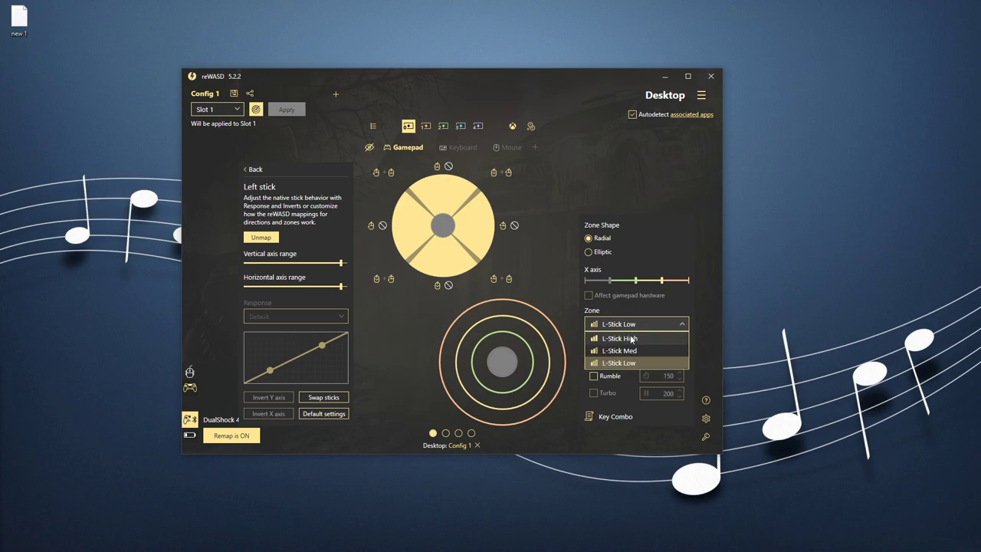
click(635, 337)
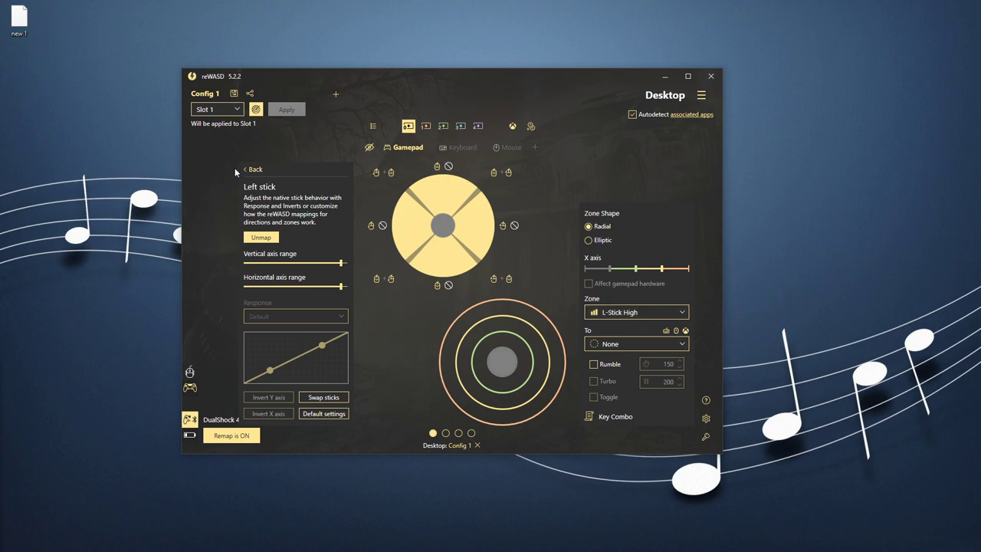
click(264, 169)
Open the zone settings of the L2 trigger on the back of the controller and slightly widen its dead zone
click(705, 274)
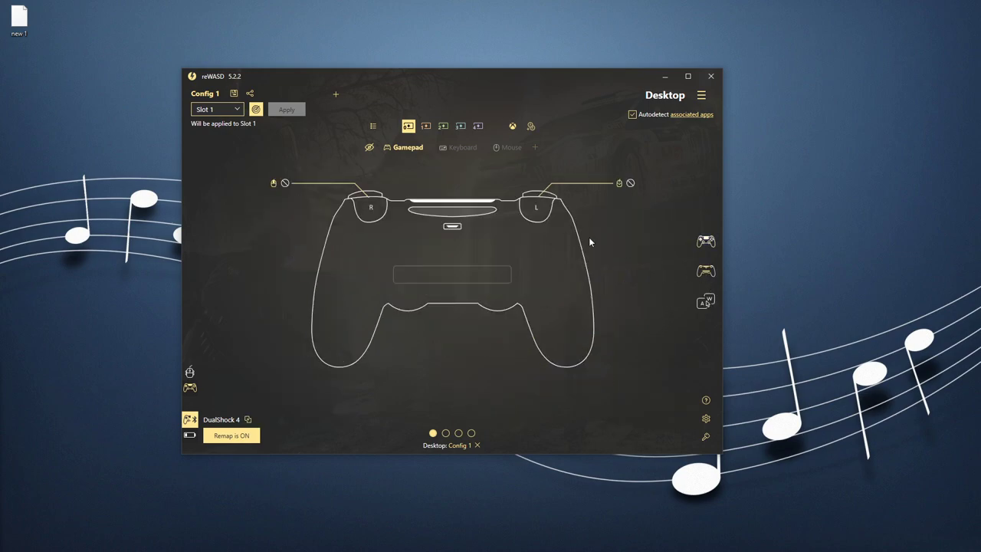
click(536, 207)
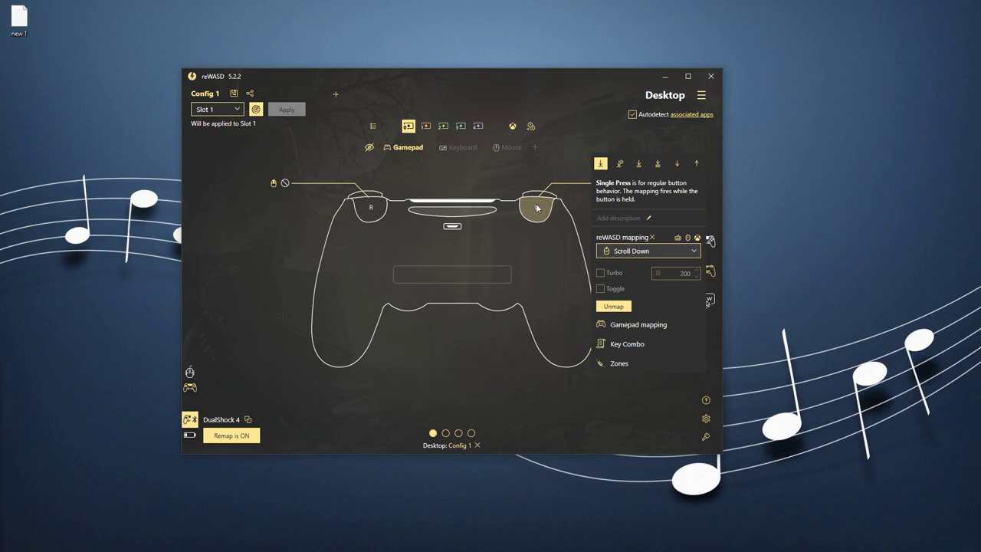
click(633, 357)
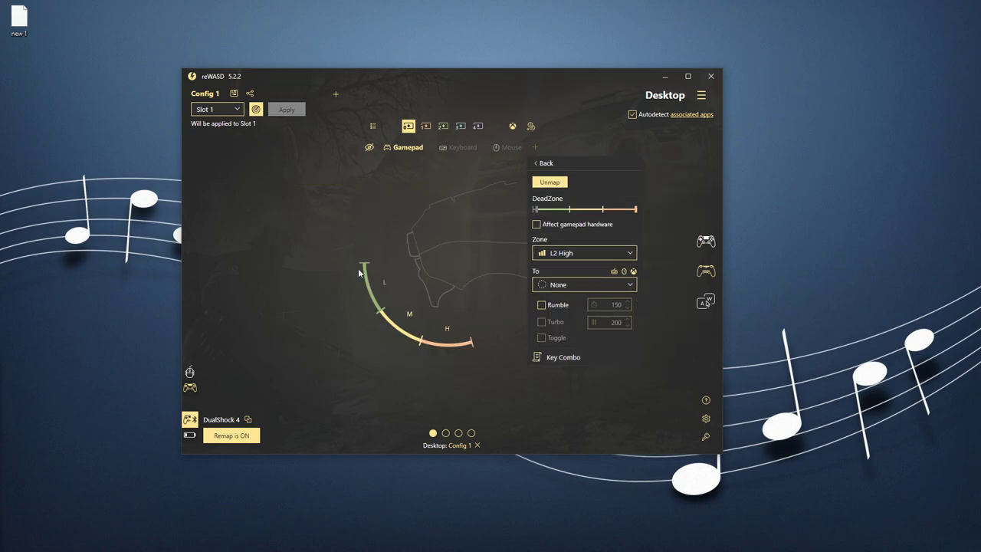
mouse_move(537, 212)
mouse_down()
mouse_move(580, 212)
mouse_move(542, 214)
mouse_up()
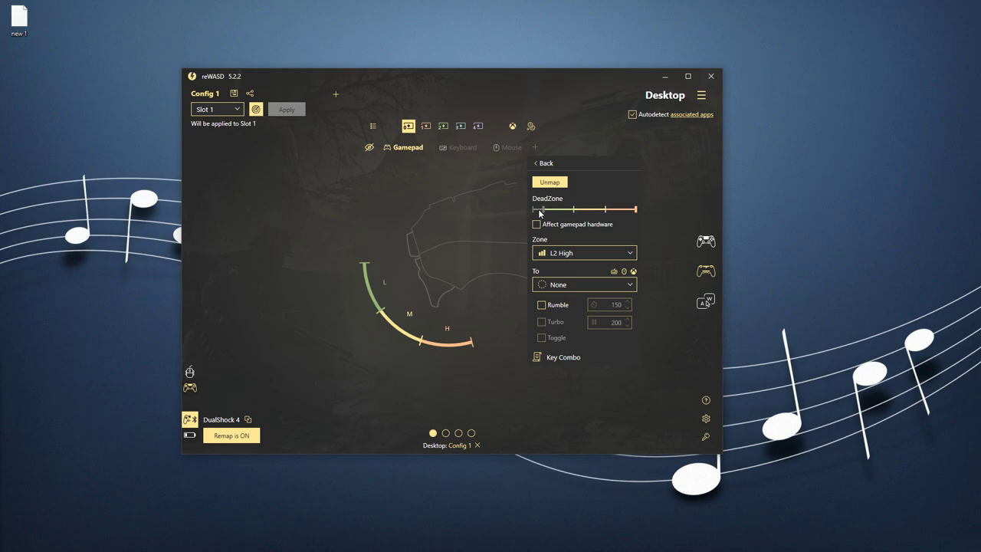
Look through the L2 trigger's Med and Low zones and return to L2 High
click(587, 253)
click(582, 272)
click(582, 252)
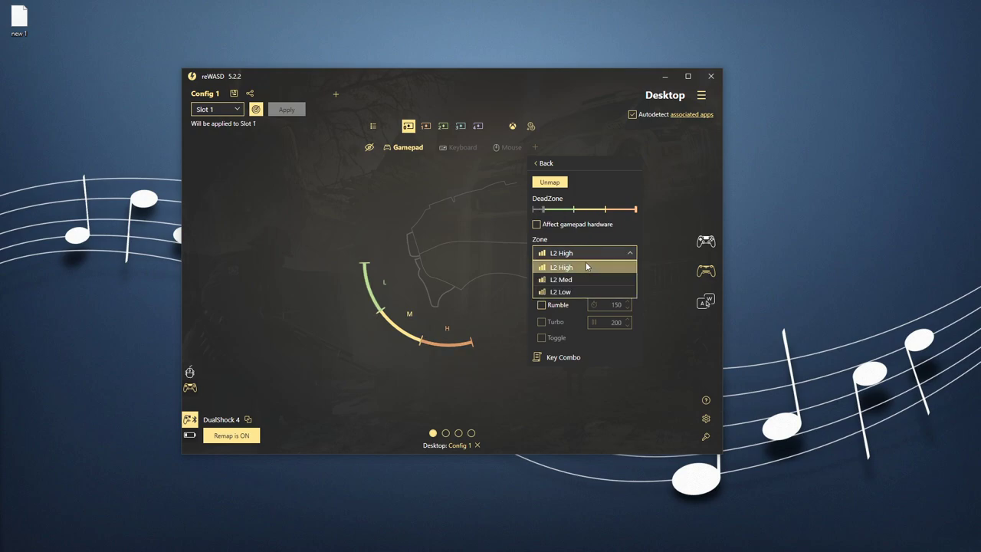
click(580, 279)
click(582, 258)
click(573, 299)
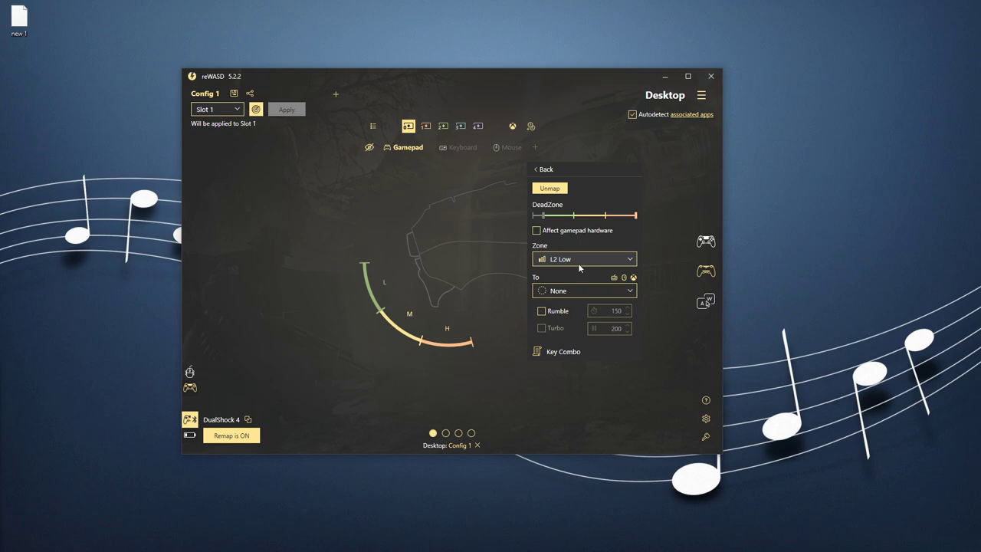
click(578, 263)
click(577, 268)
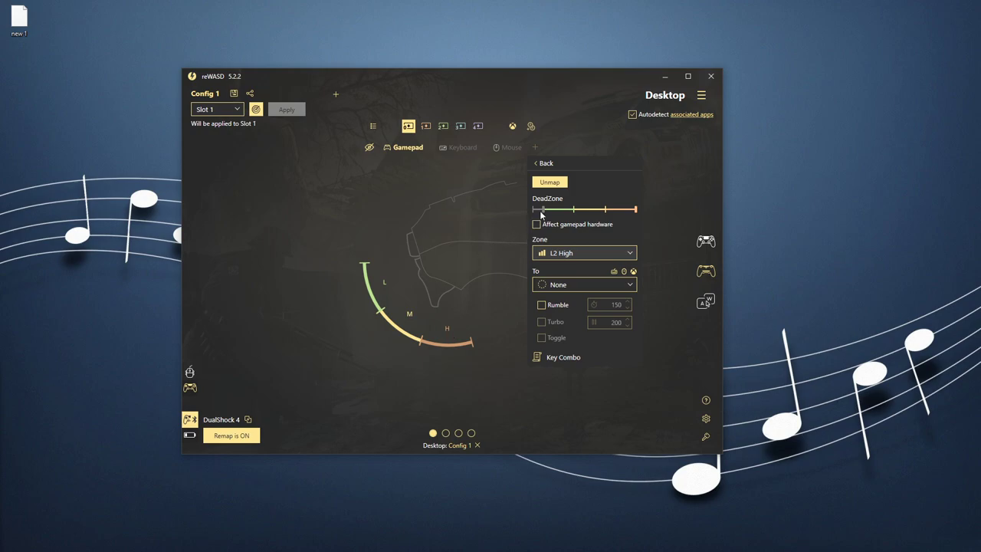
Widen the L2 trigger's dead zone to about half of its range and leave the zone settings
drag(541, 214, 589, 218)
click(581, 251)
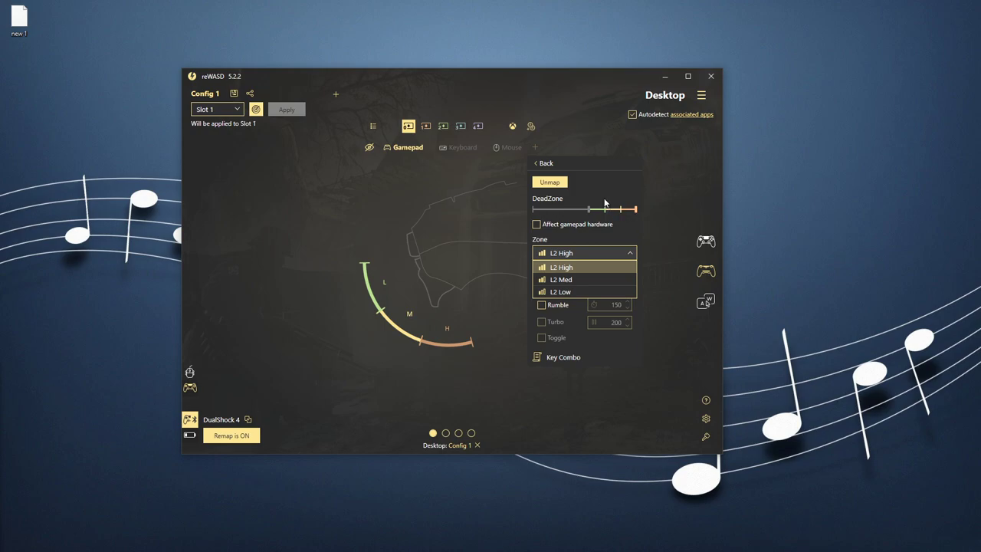
click(540, 165)
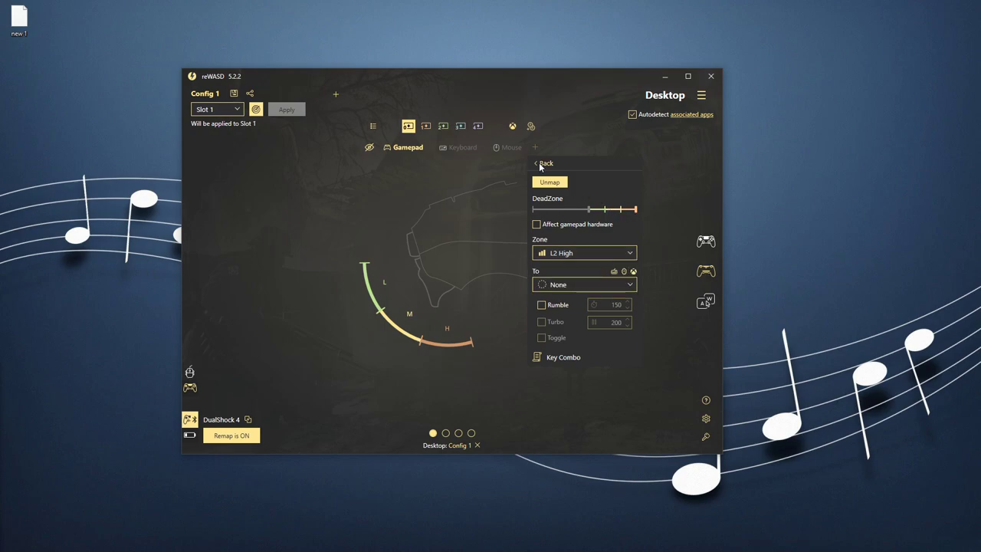
click(541, 164)
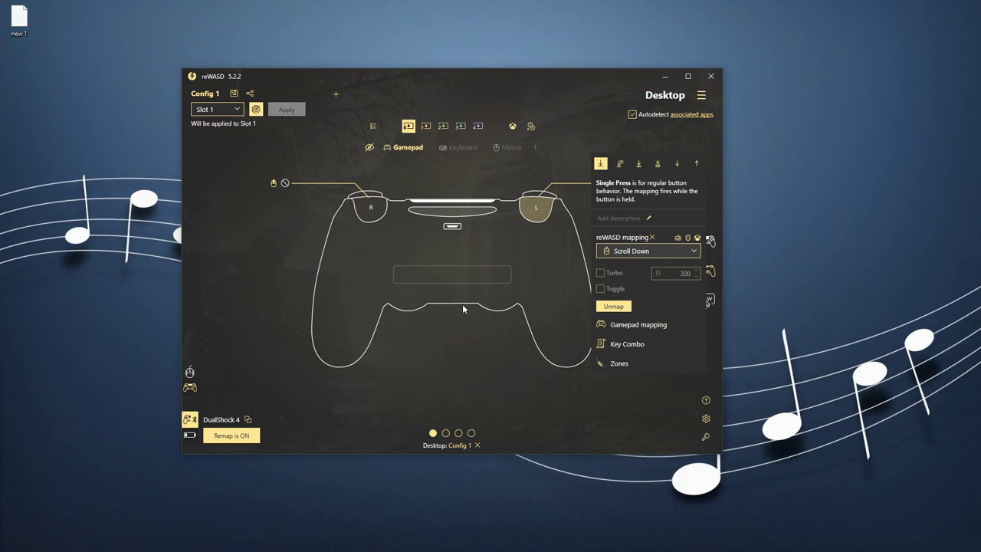
Return to the controller's front view, try Turbo at 50 on the D-pad down button, and turn Turbo off again
click(714, 243)
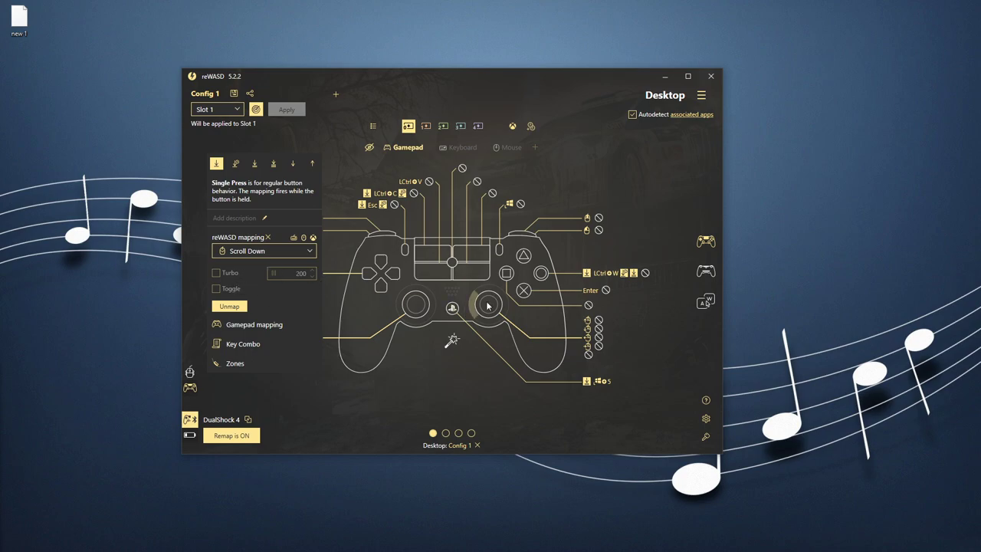
click(381, 285)
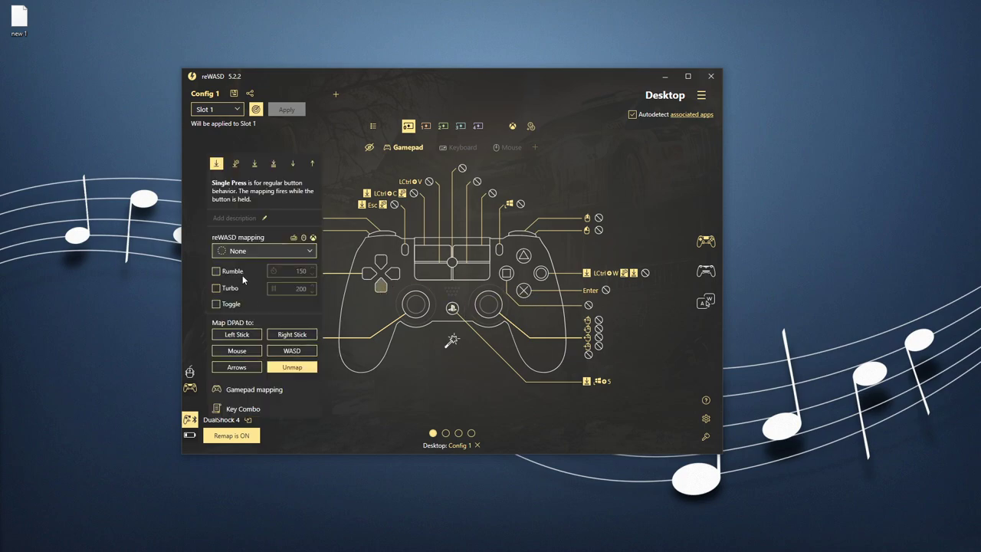
click(229, 291)
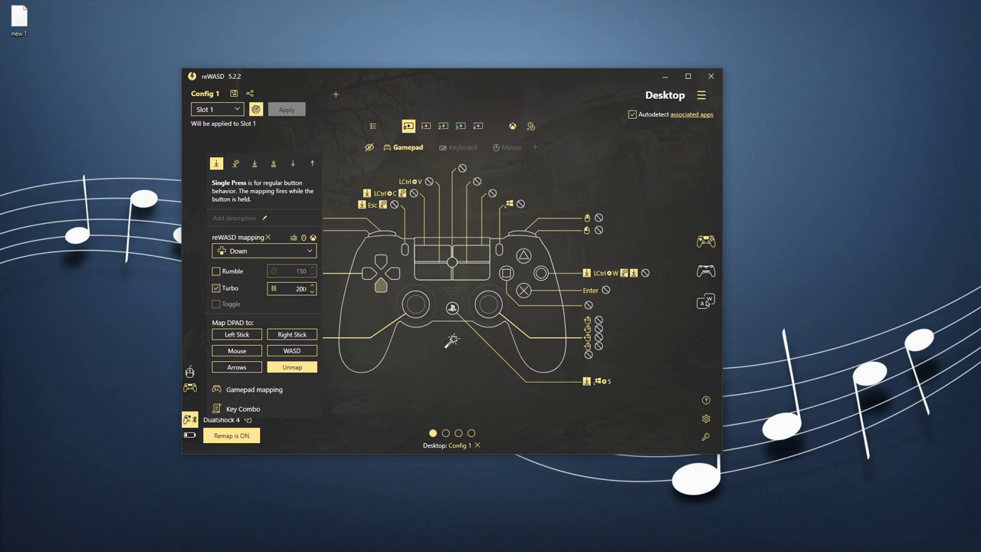
double_click(303, 287)
text(50)
click(216, 289)
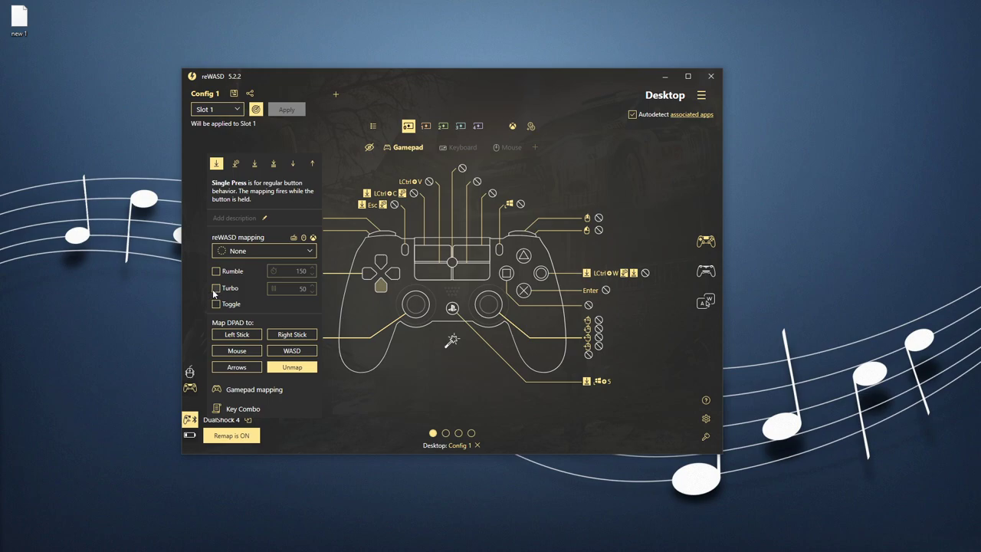
click(588, 182)
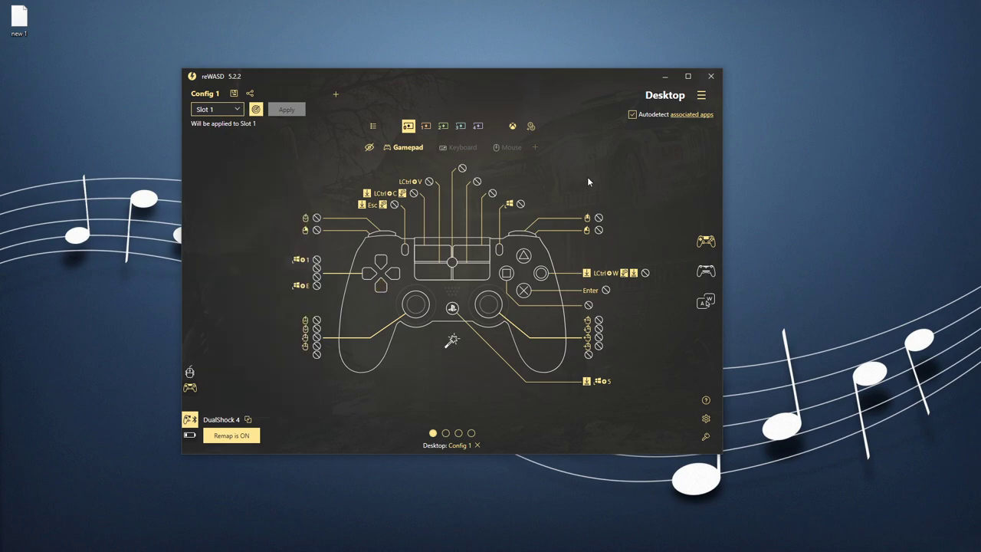
Switch to the testing profile and open the Key Combo editor for the Cross button
click(702, 96)
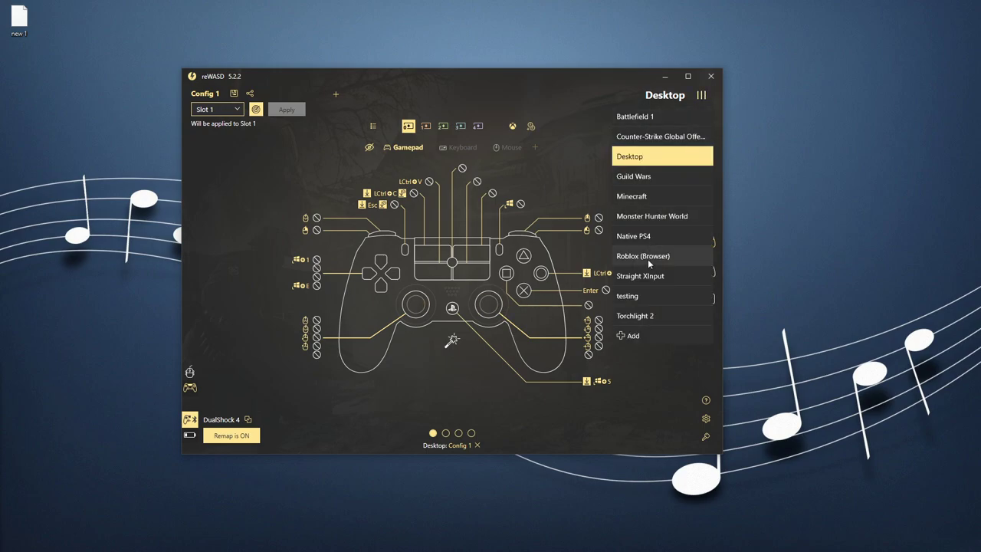
click(641, 292)
click(439, 288)
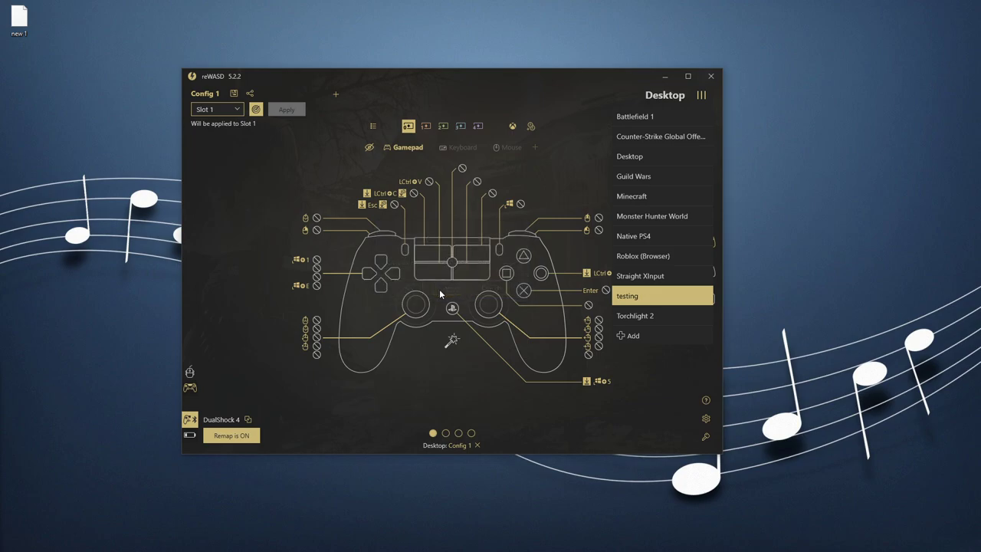
click(523, 290)
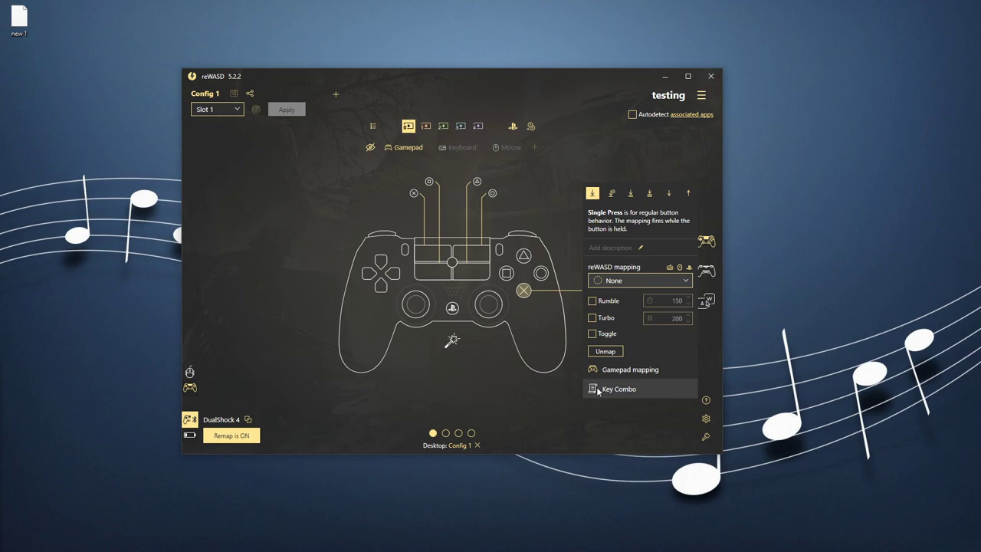
click(613, 388)
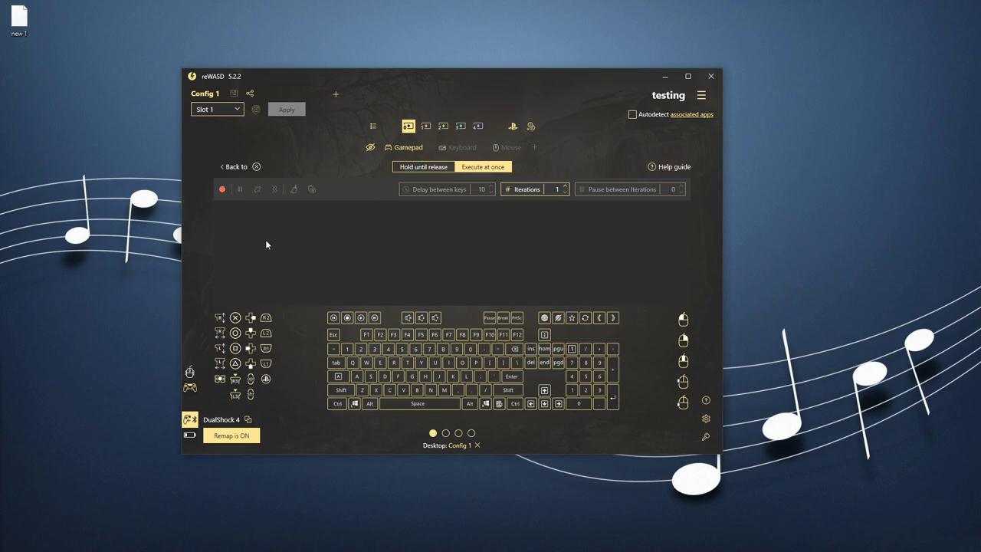
Record a key combo consisting of Enter, the letters hello and Enter
click(222, 189)
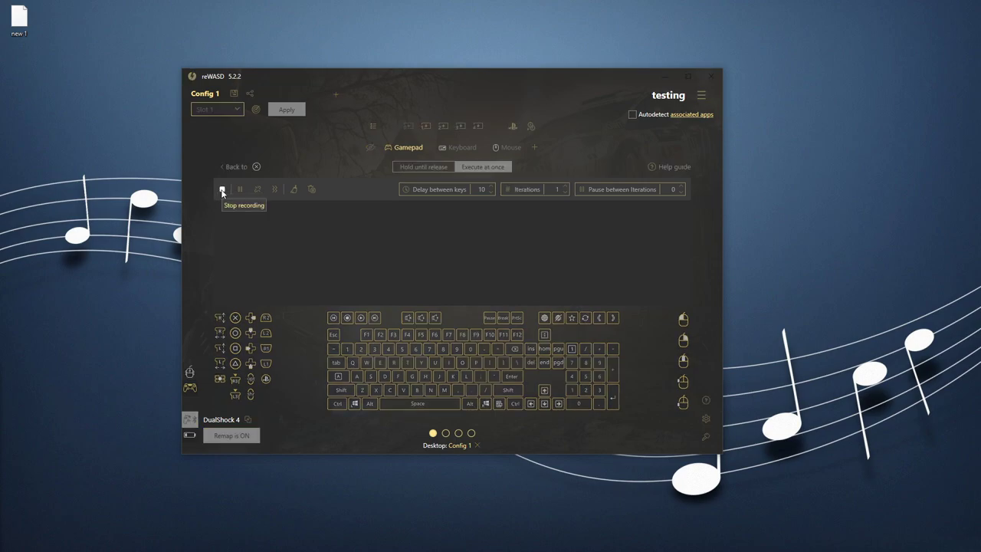
key(Return)
text(hello)
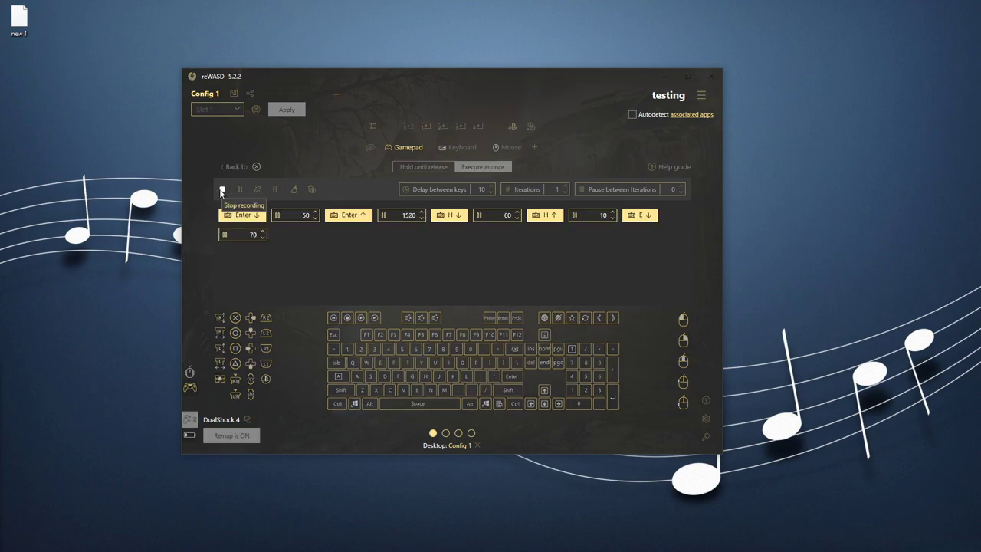
key(Return)
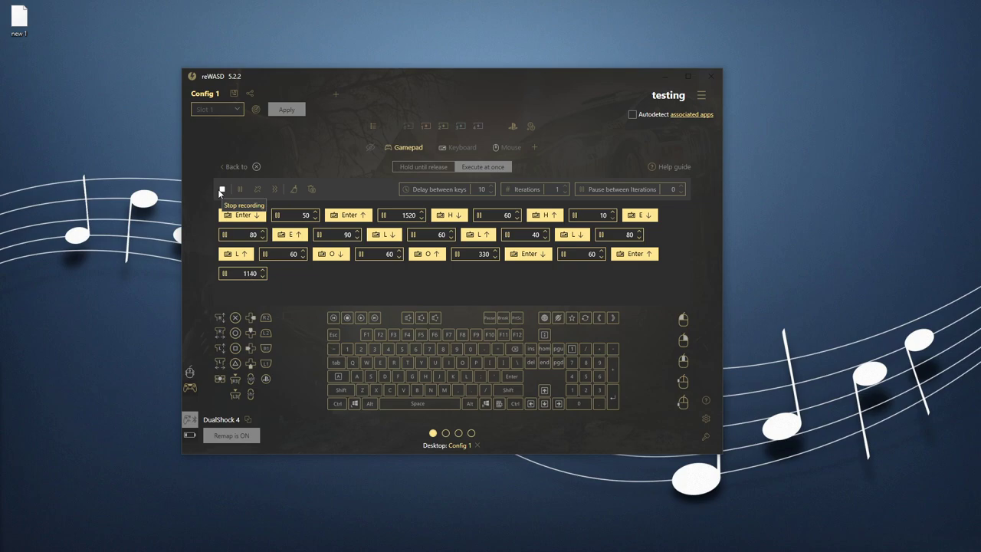
click(219, 189)
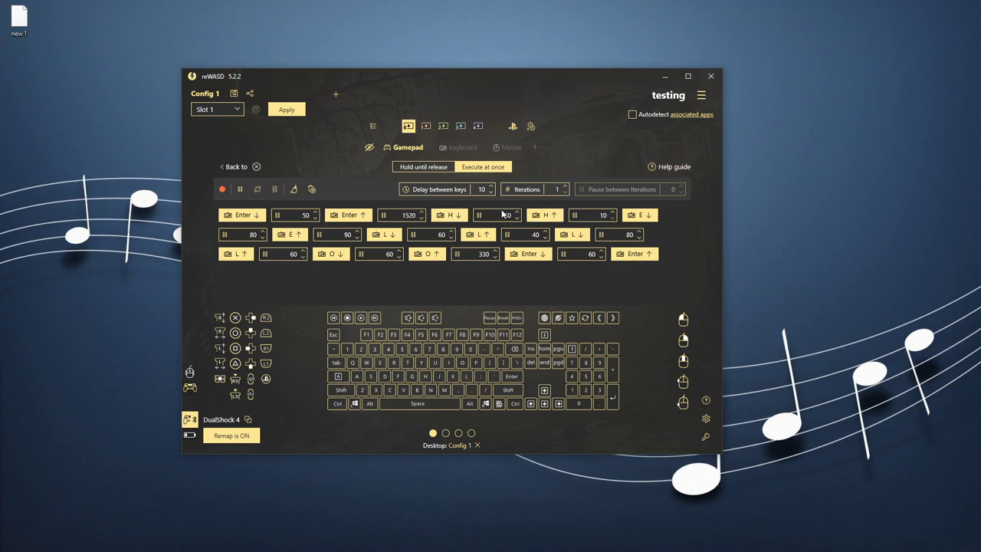
Move the E key-down event ahead of the H key-up event and remove the 50 and 1520 pauses around the first Enter key-up
drag(642, 219, 529, 218)
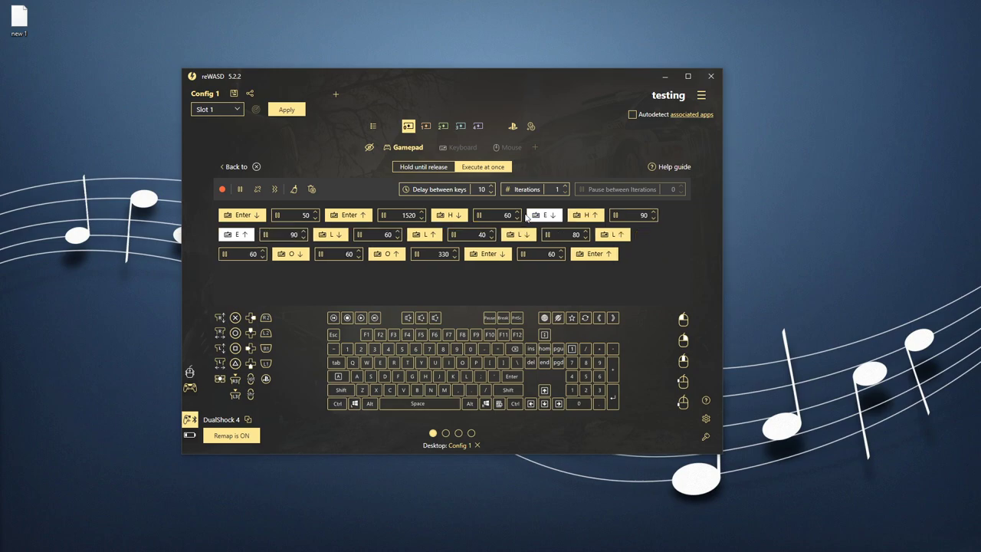
right_click(294, 220)
click(302, 221)
right_click(360, 217)
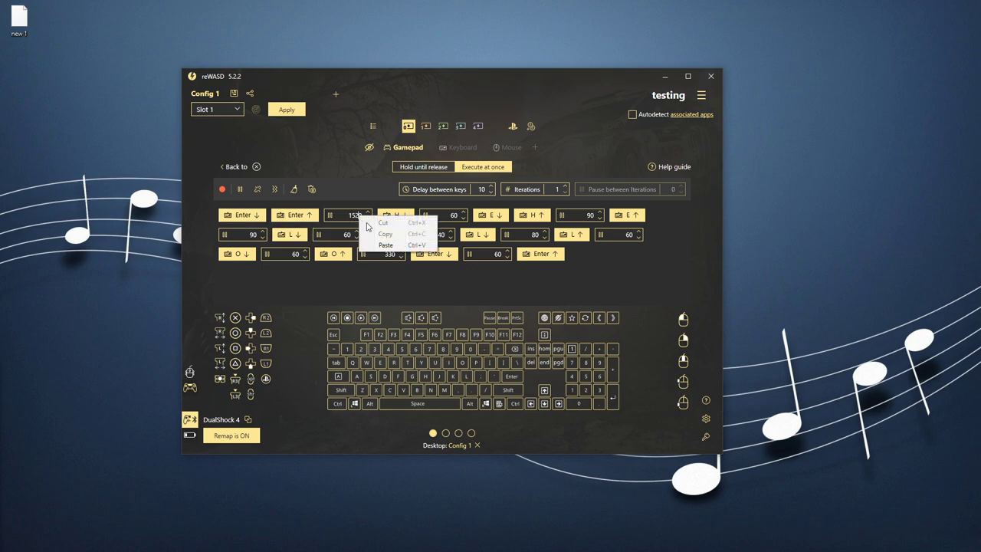
right_click(335, 216)
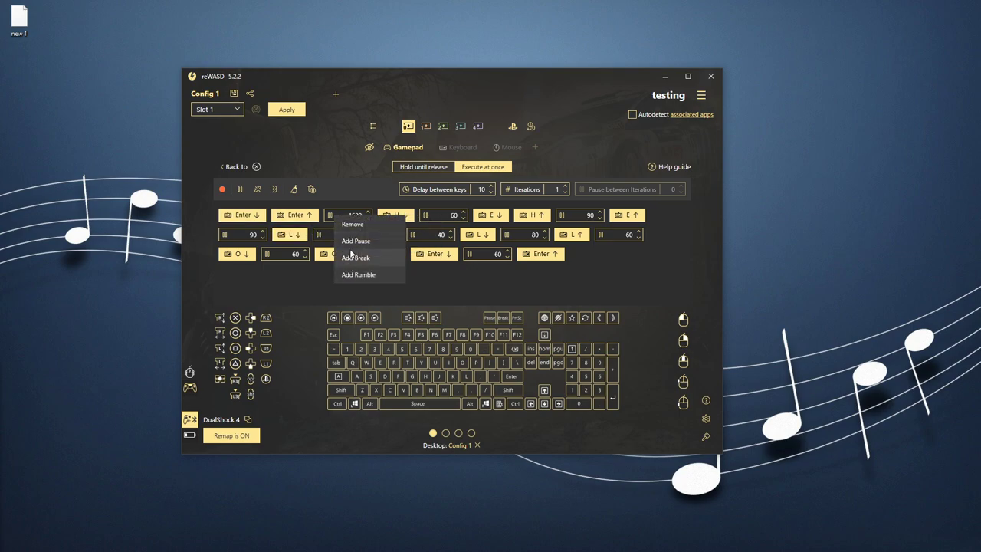
click(352, 230)
right_click(389, 215)
right_click(375, 215)
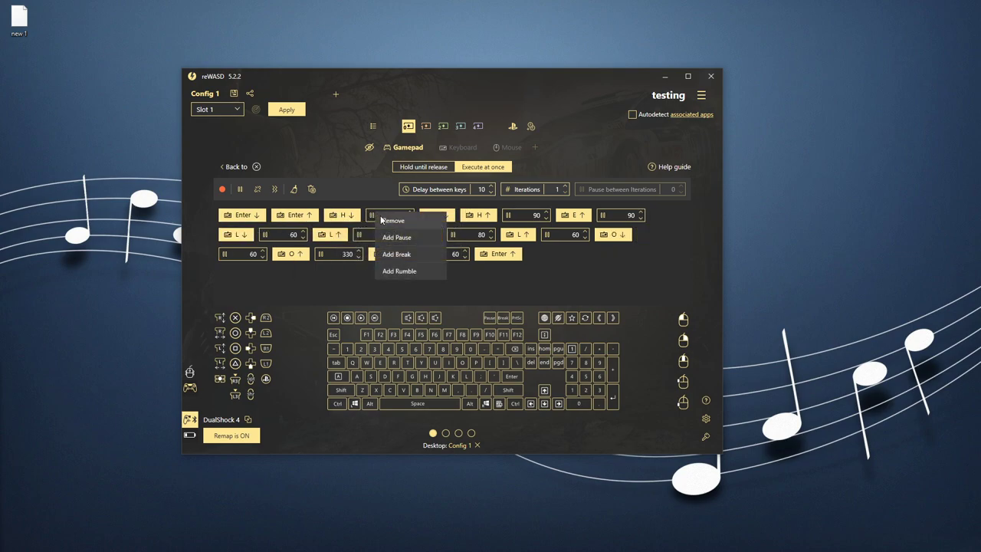
click(382, 219)
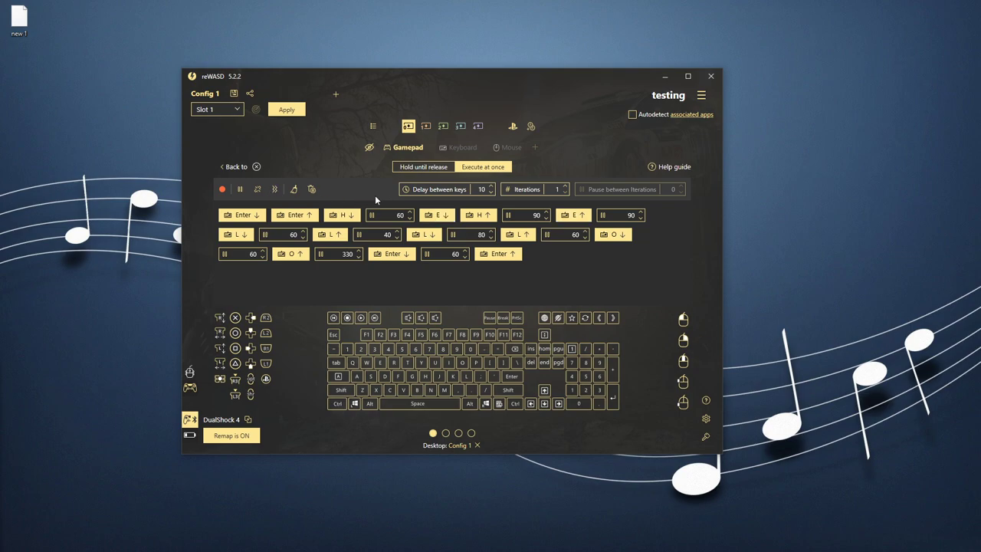
Insert a 150 rumble between the E key-down and H key-up events, and add a combo break at the sequence's end
click(274, 189)
drag(546, 255, 481, 218)
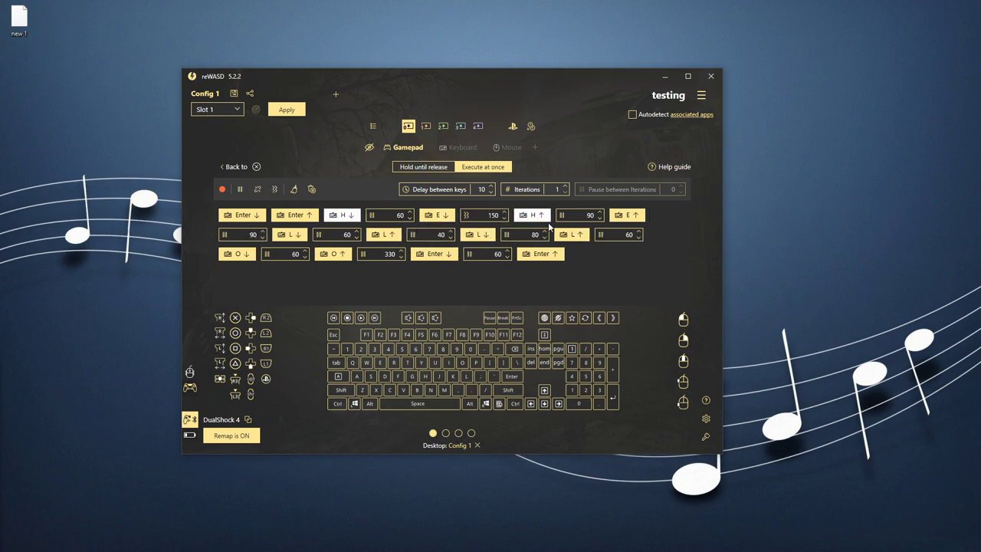
click(250, 190)
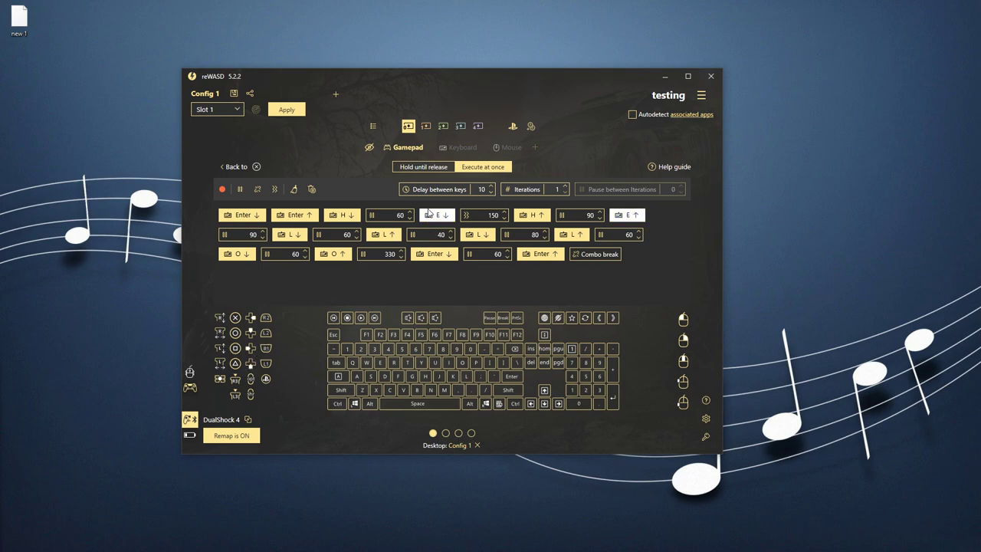
Try changing the combo to Hold until release, cancel the conversion, and return to the controller view
click(438, 165)
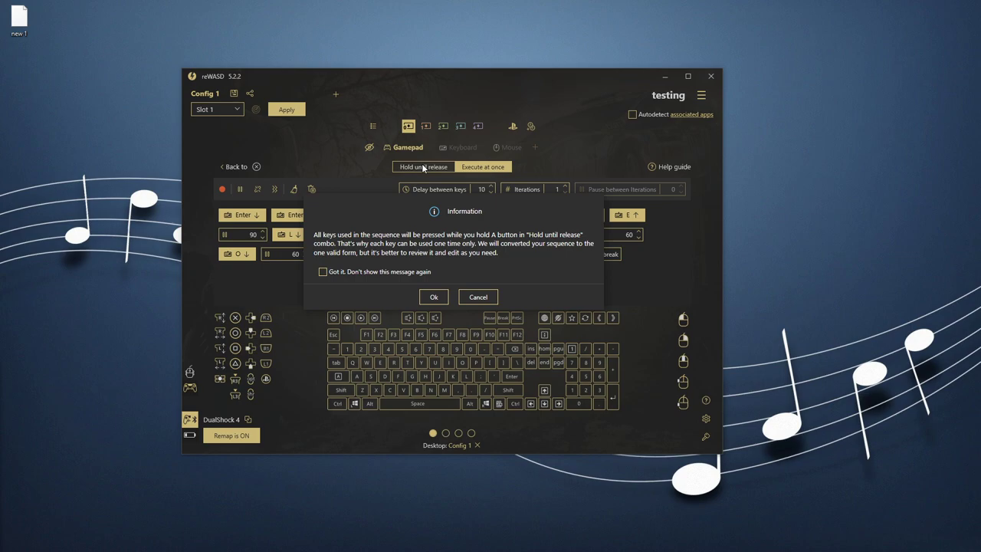
click(477, 298)
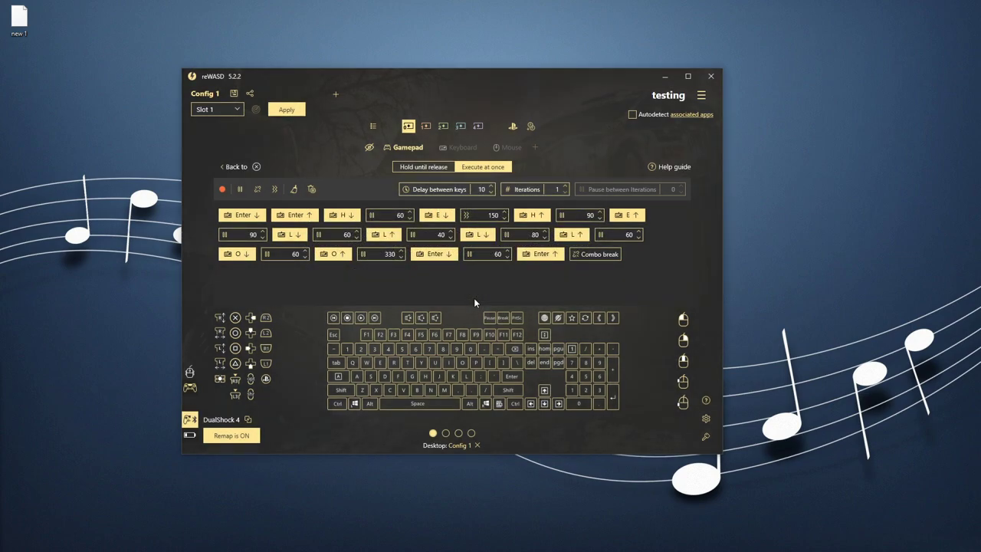
click(243, 166)
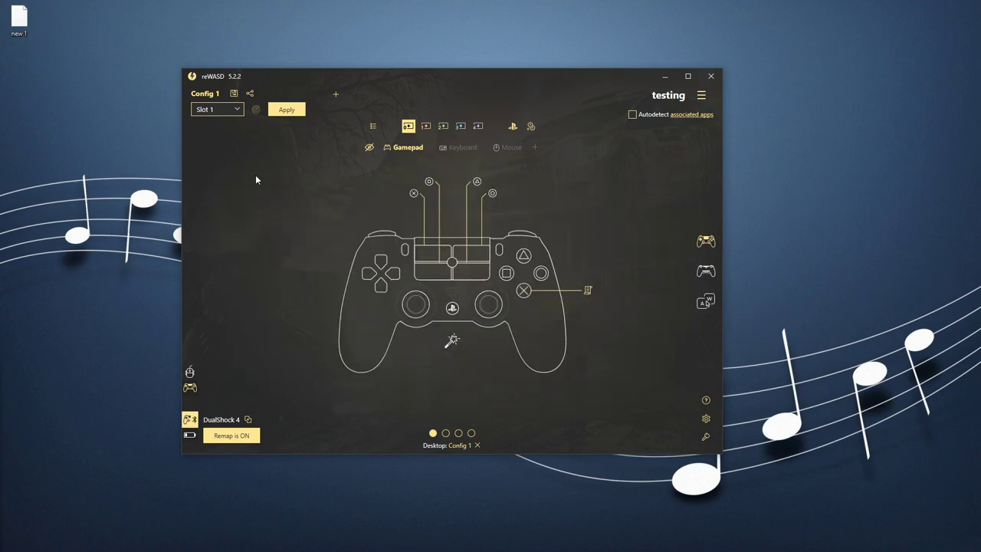
Change the virtual gamepad to Virtual Xbox 360, set it back to Virtual DualShock 4, and leave its settings
click(512, 128)
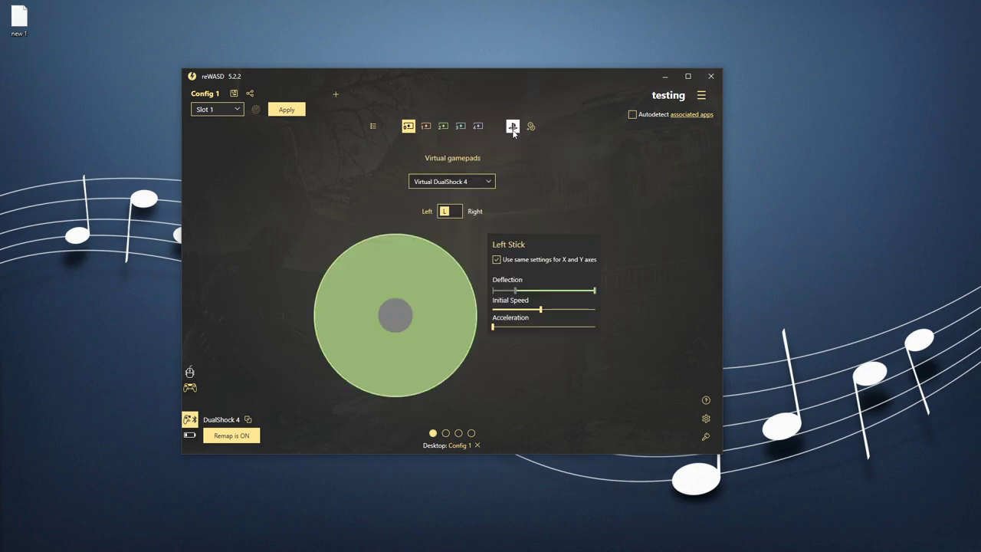
click(488, 185)
click(472, 194)
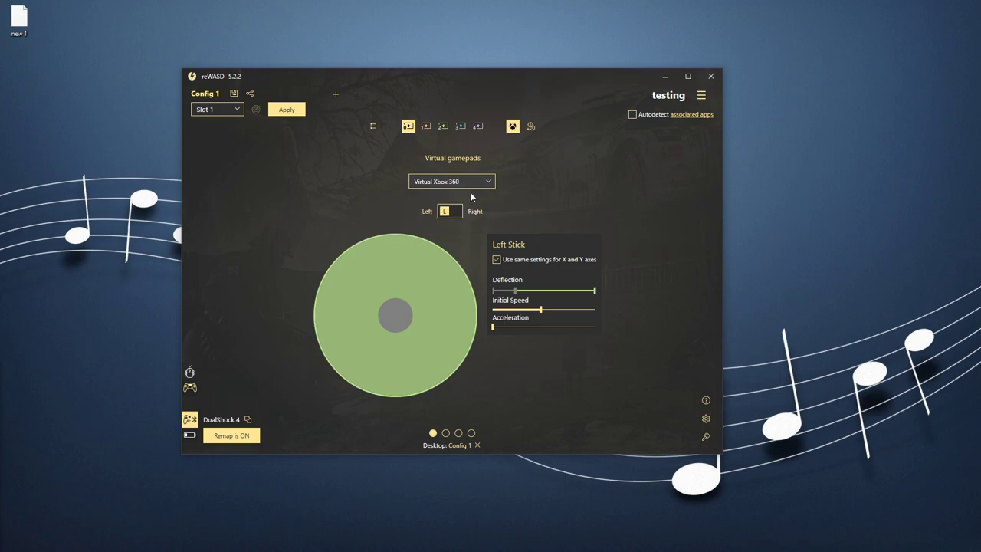
click(468, 181)
click(462, 206)
click(513, 126)
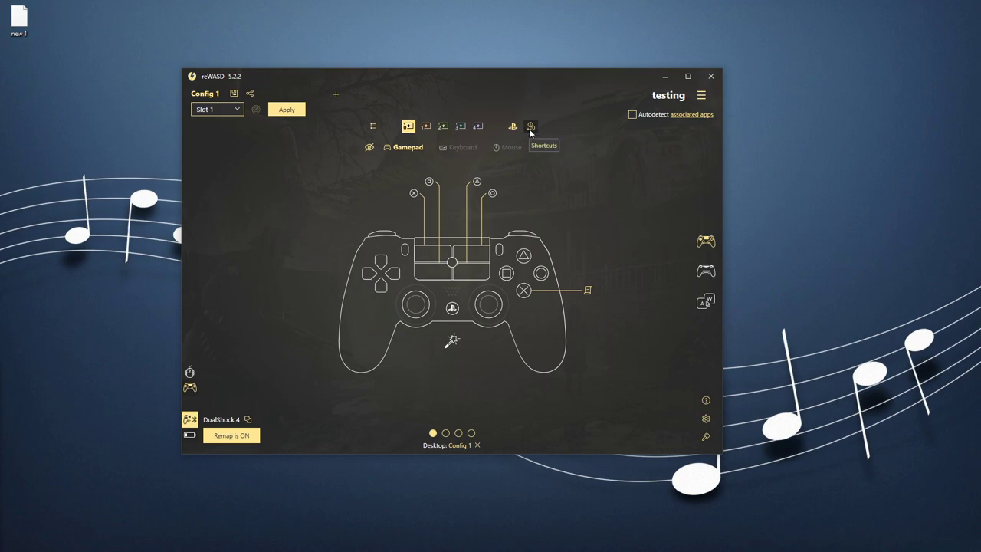
Add a shortcut made of the L3, Circle and Options buttons to the testing profile
click(530, 127)
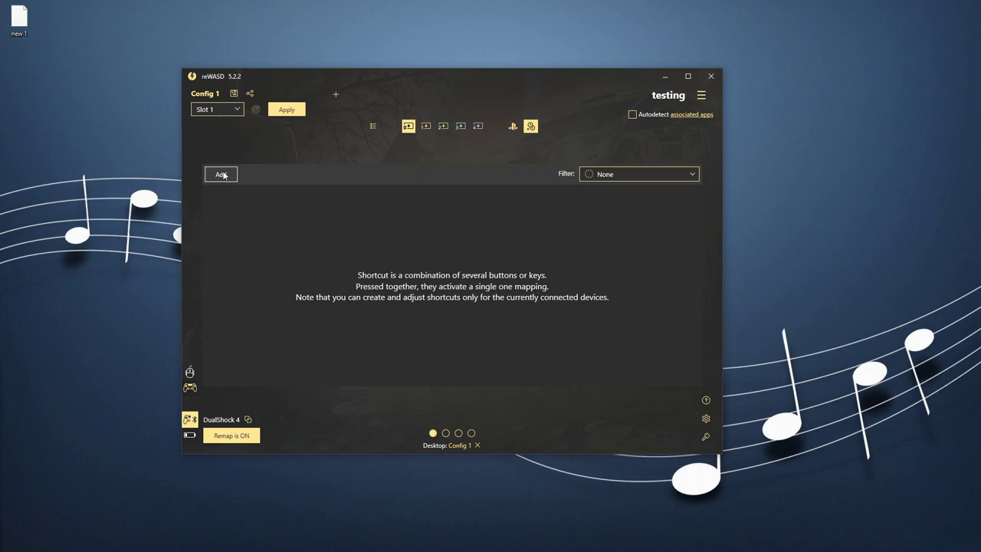
click(221, 175)
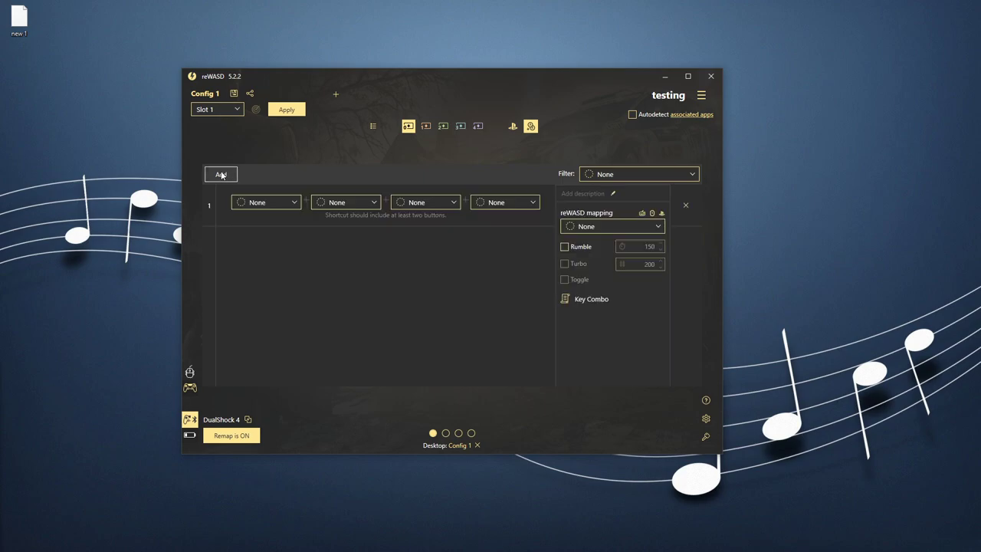
click(277, 203)
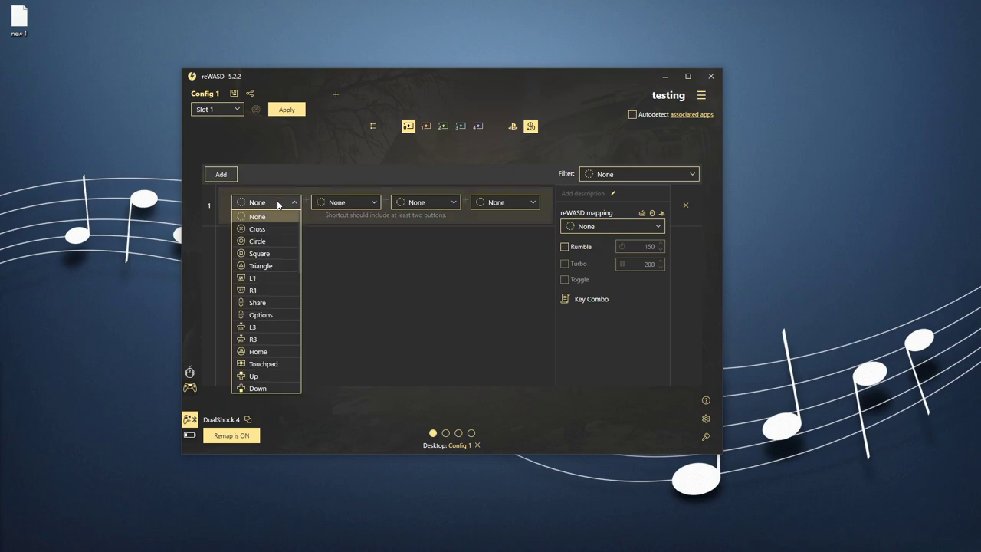
click(280, 327)
click(341, 202)
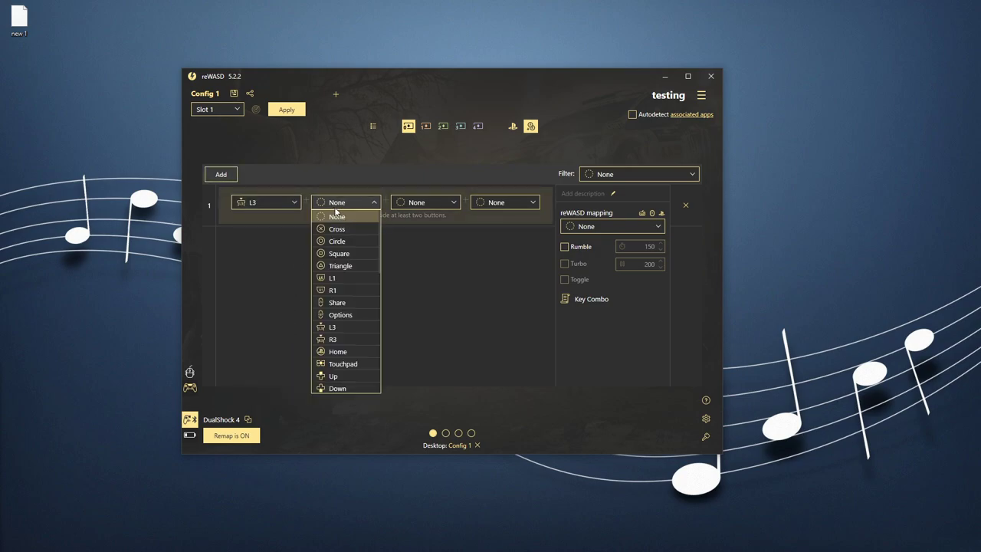
click(349, 243)
click(421, 202)
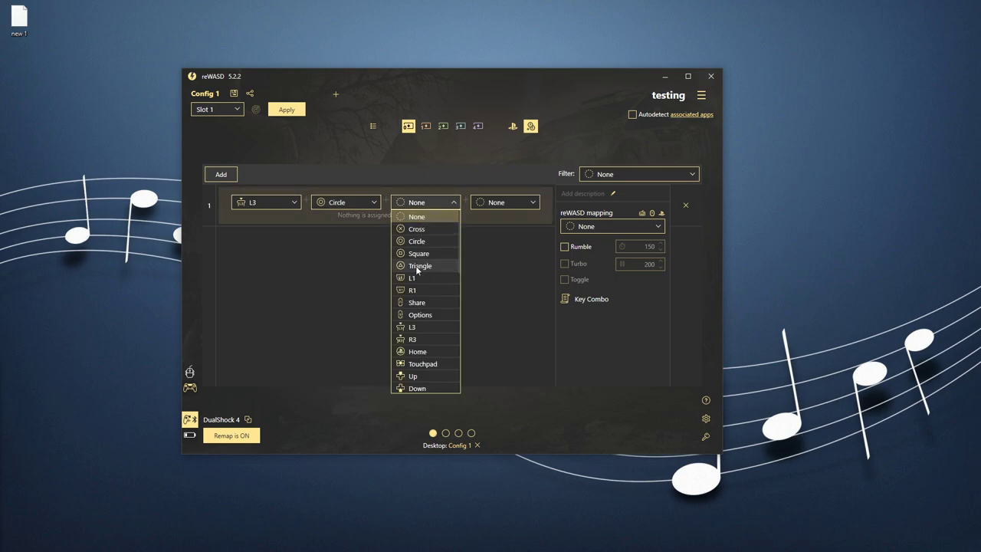
click(415, 311)
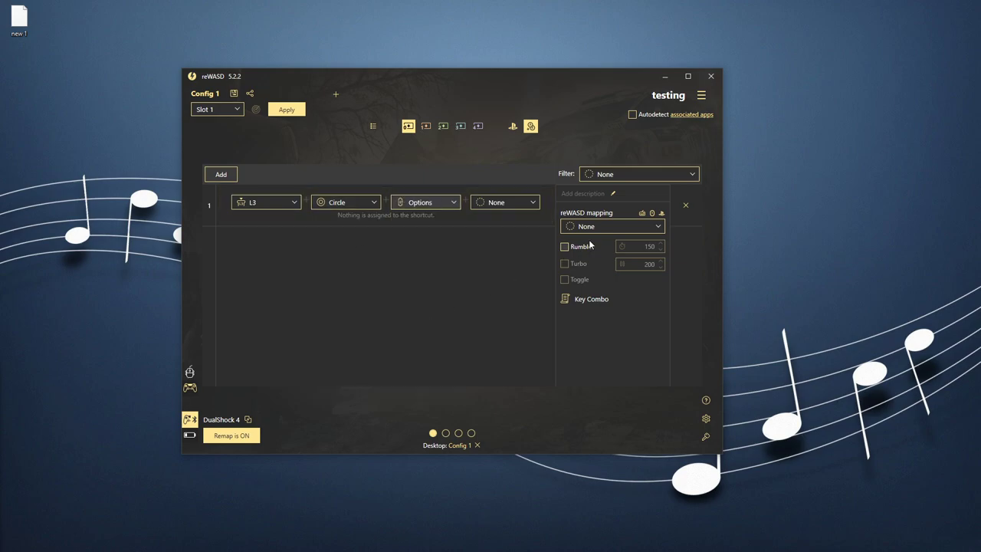
Map the shortcut to Mouse Left and return to the controller view to check the shortcut markers on its buttons
click(605, 226)
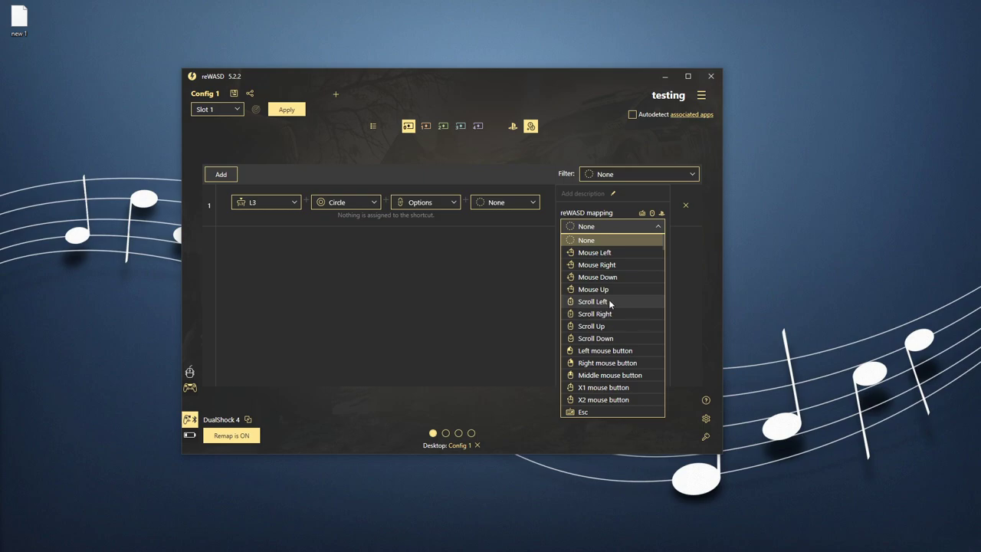
click(611, 253)
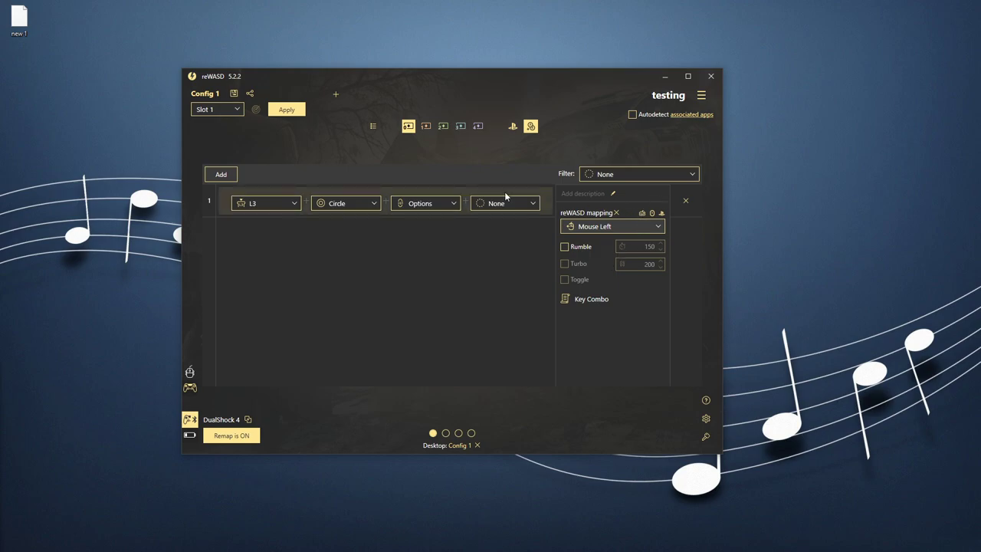
click(531, 127)
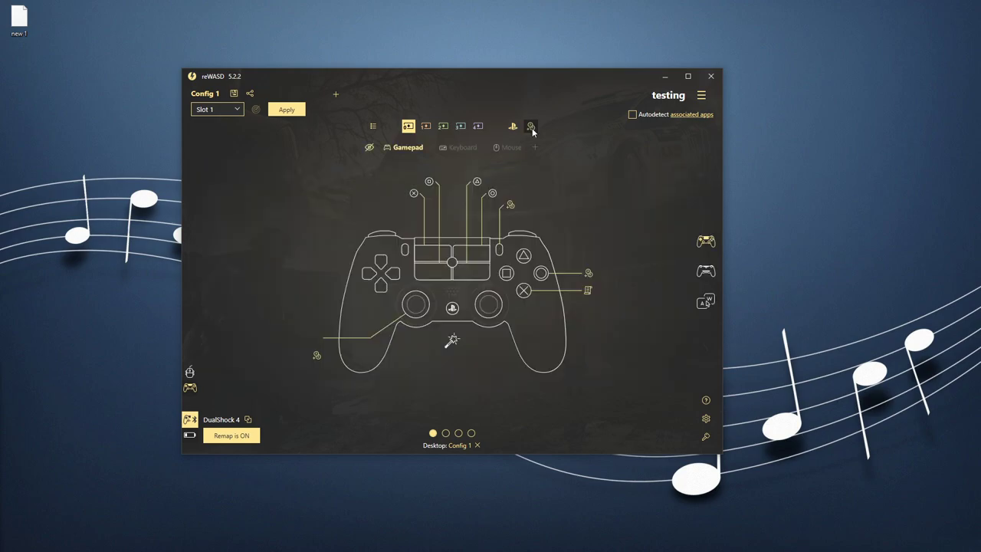
mouse_move(313, 353)
mouse_move(589, 275)
Group the DualShock 4 with the USB Receiver, save the group and leave the device group settings
click(249, 419)
click(348, 236)
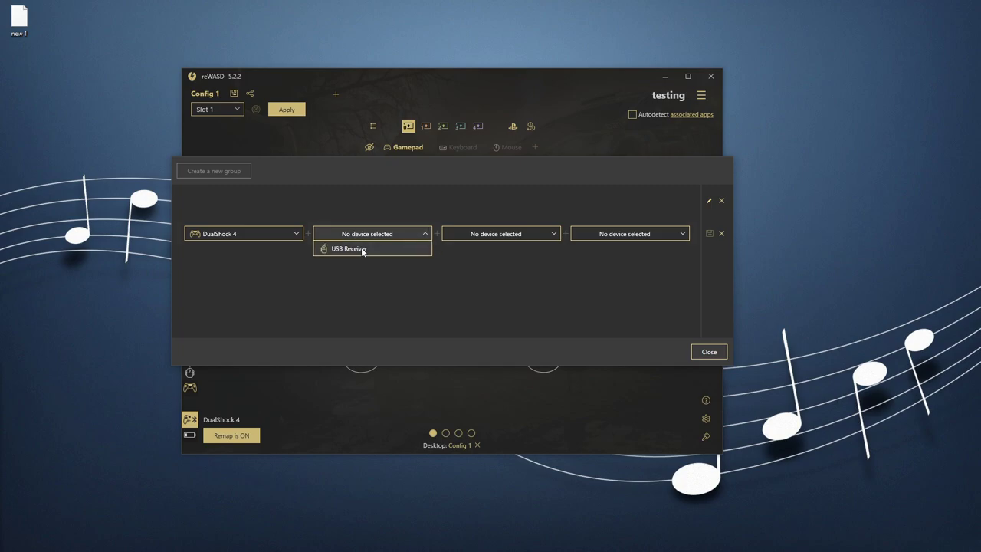
click(360, 251)
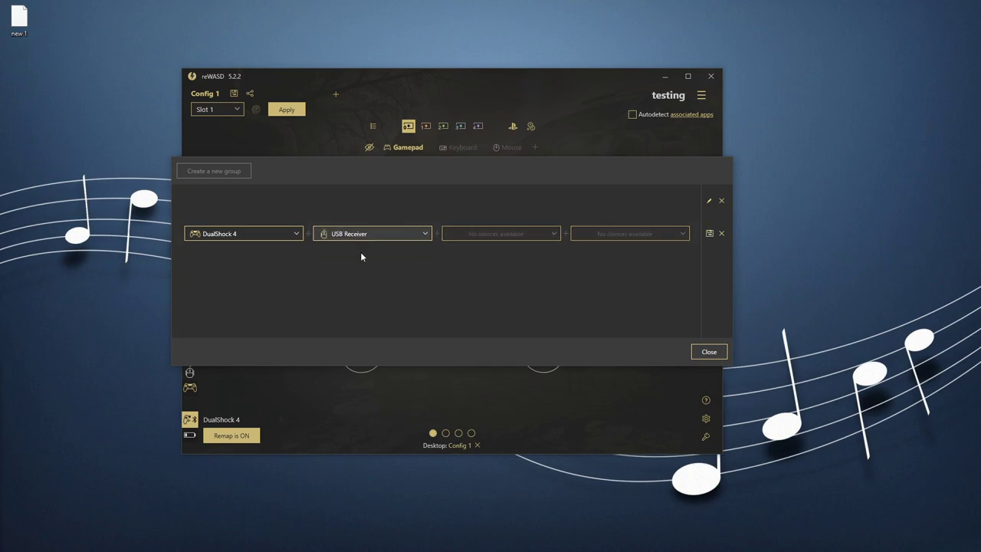
click(706, 353)
click(447, 291)
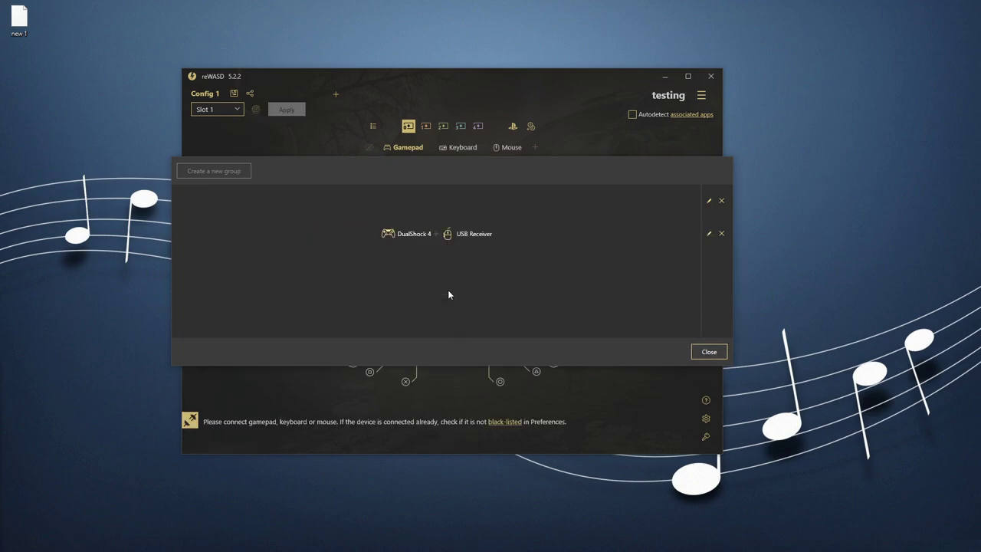
click(703, 354)
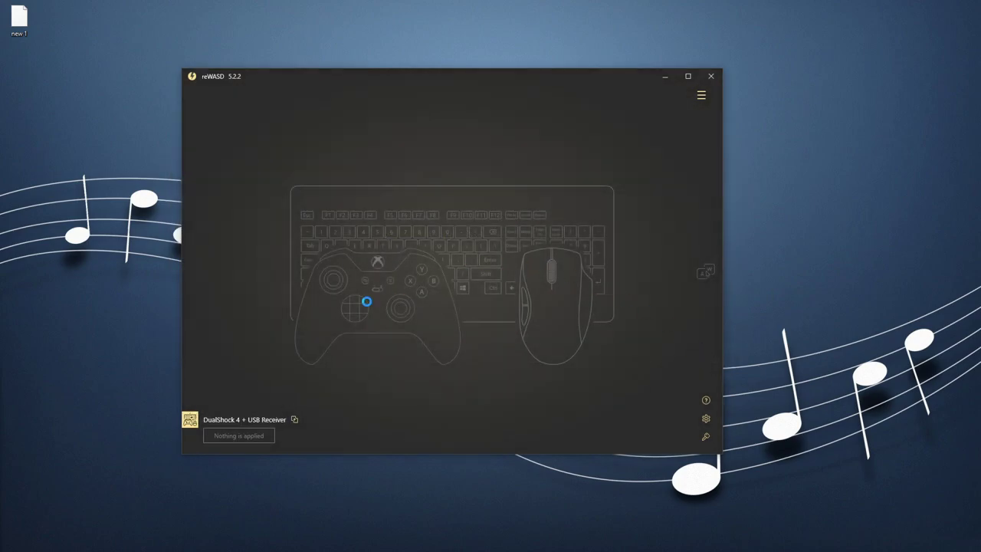
Open the testing profile for the DualShock 4 + USB Receiver group and show its gamepad mappings
click(700, 95)
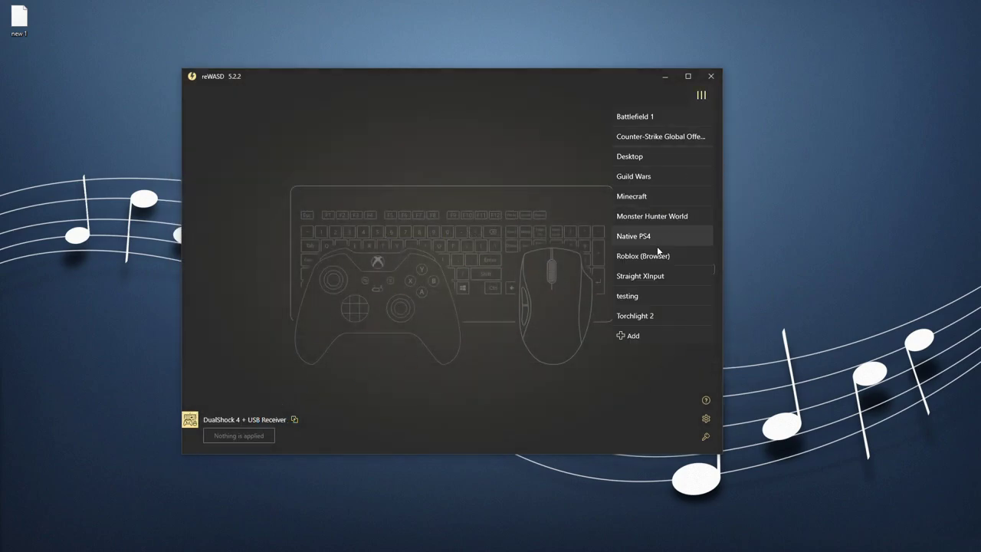
click(634, 299)
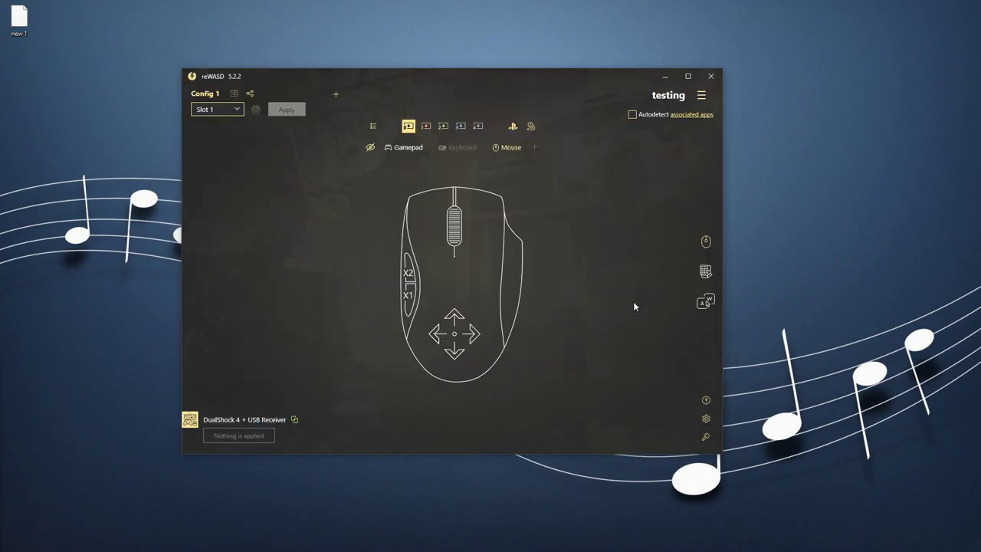
click(417, 148)
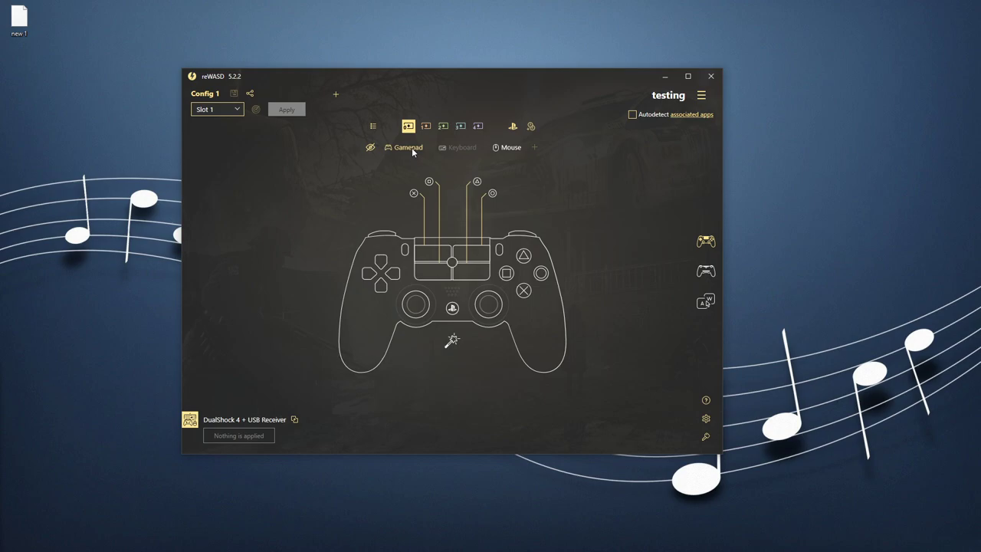
Open the Battlefield 1 profile and compare its main and first Shift layers, including the right stick's Shift modifier setting
click(698, 94)
click(687, 117)
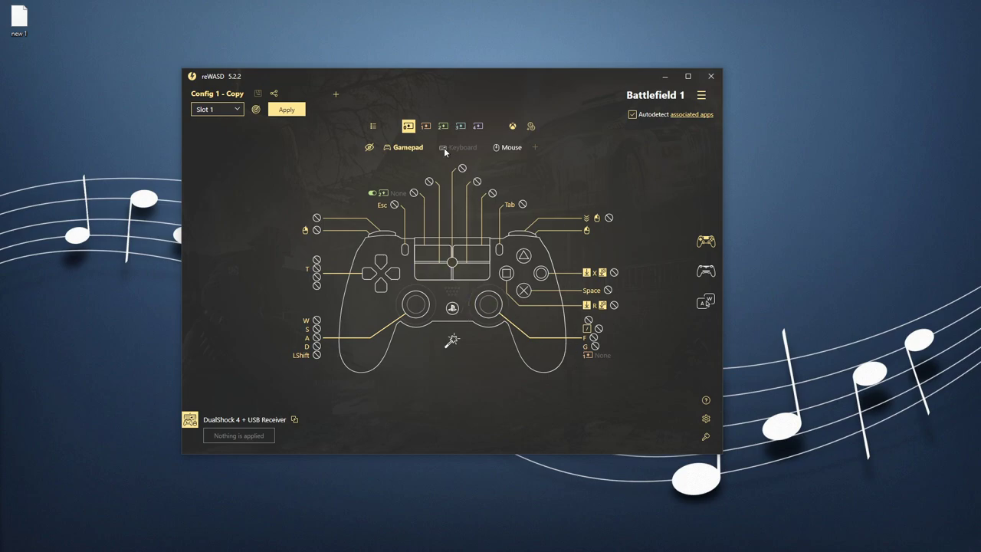
click(425, 126)
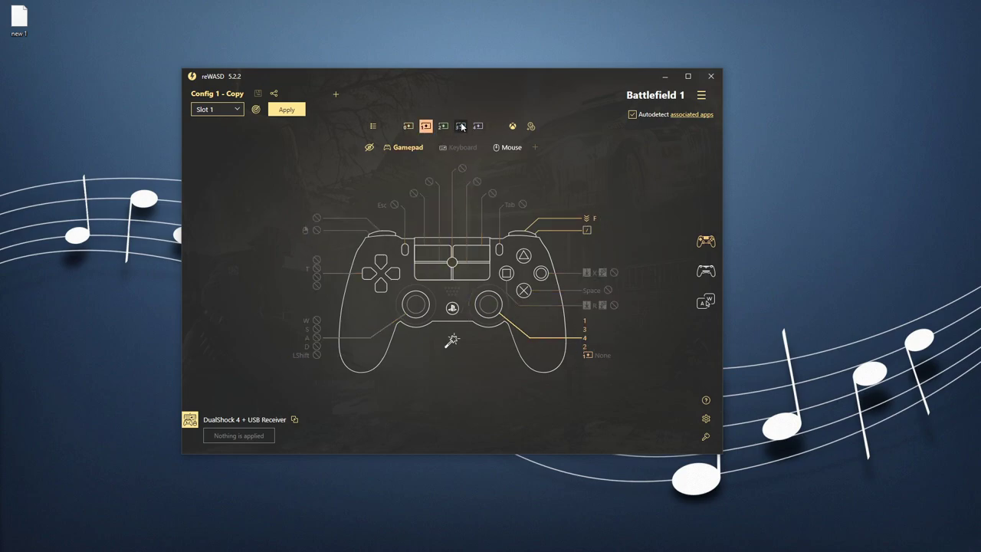
click(487, 307)
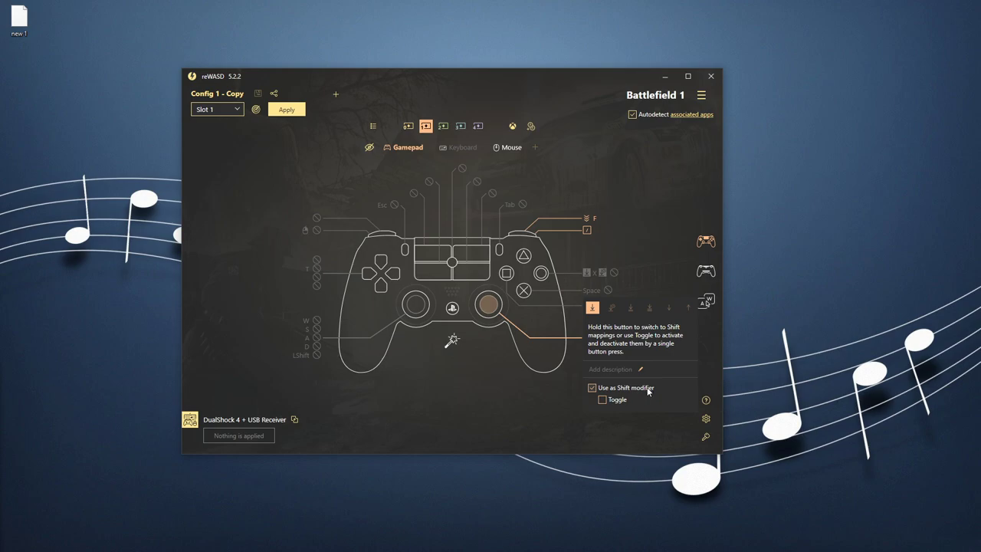
click(412, 129)
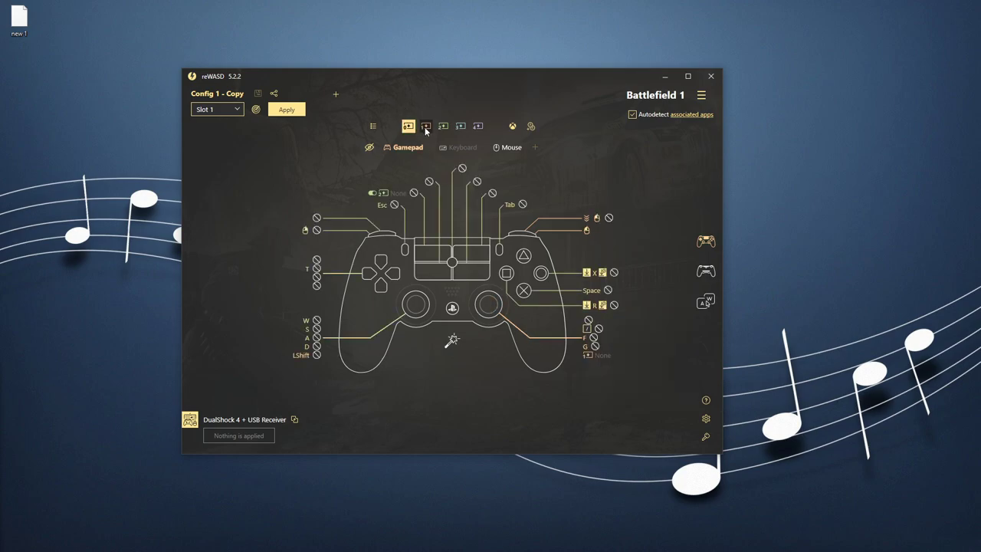
click(425, 128)
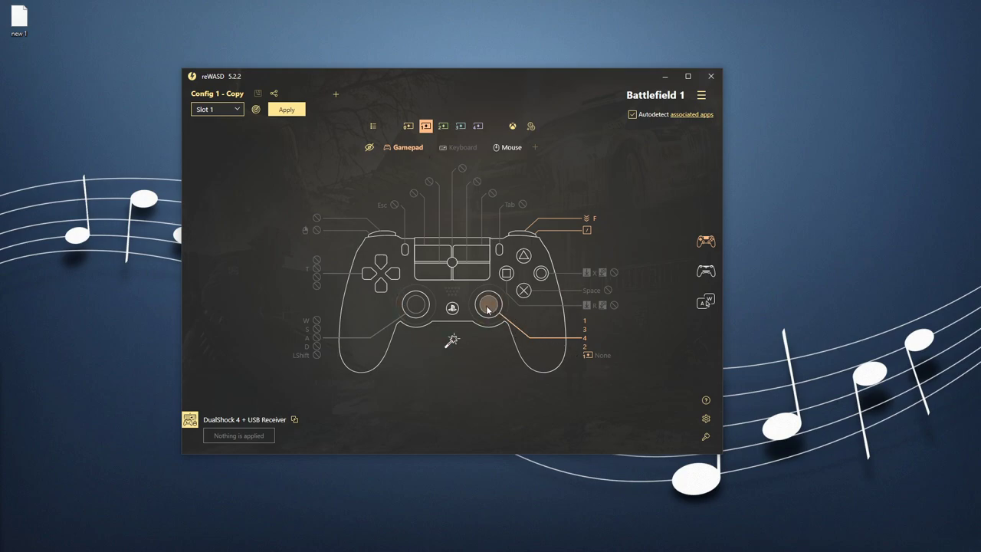
View the Battlefield 1 mouse layout, return to the main gamepad mappings, and check the device group's members
click(503, 152)
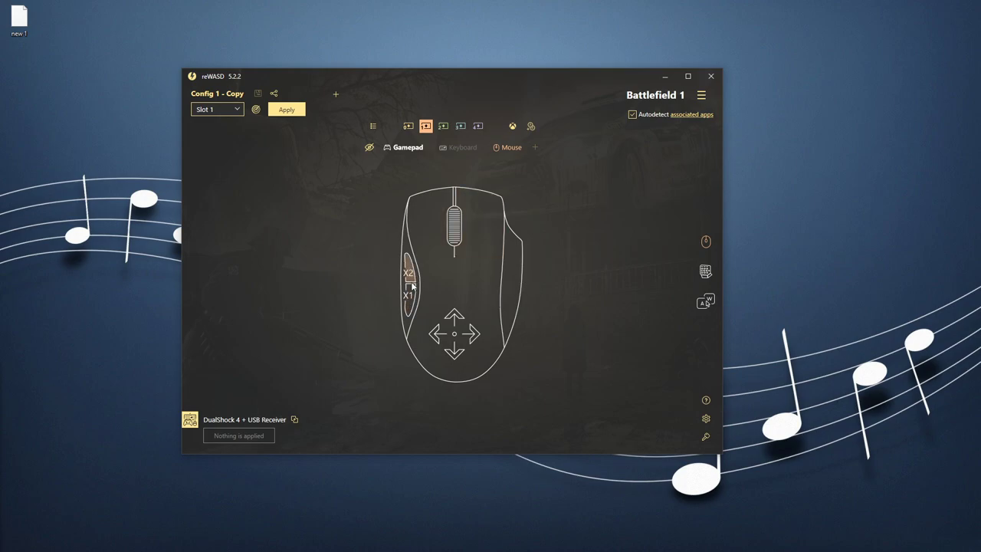
click(405, 151)
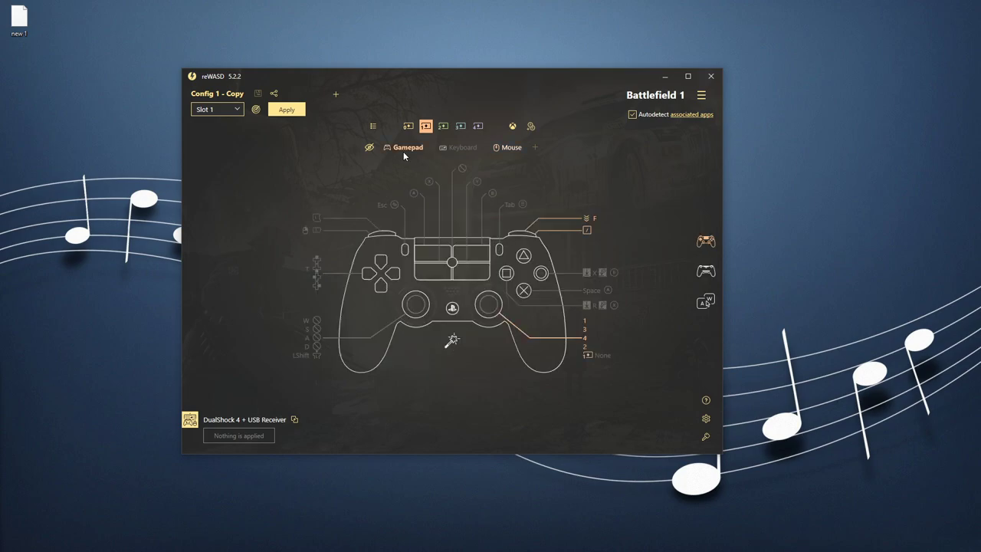
click(413, 128)
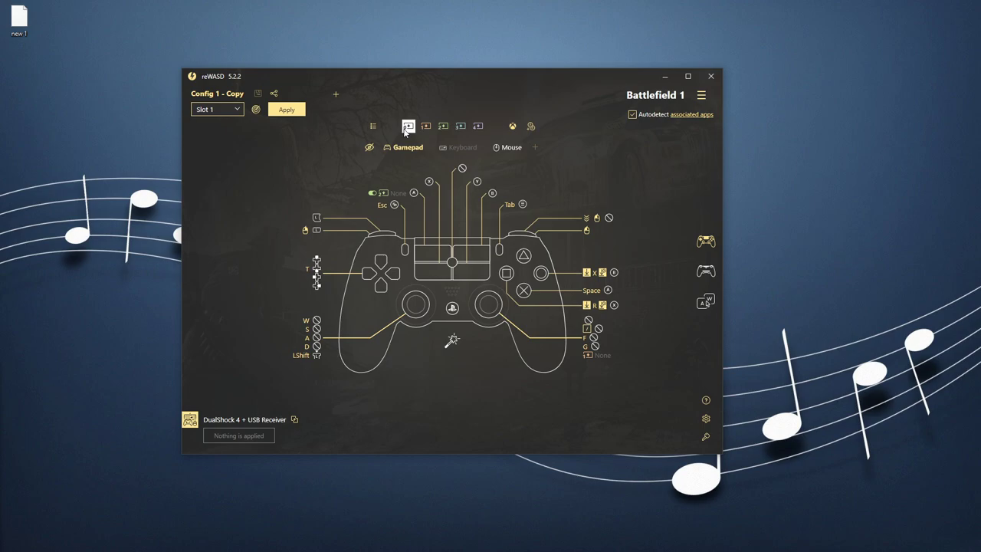
click(297, 419)
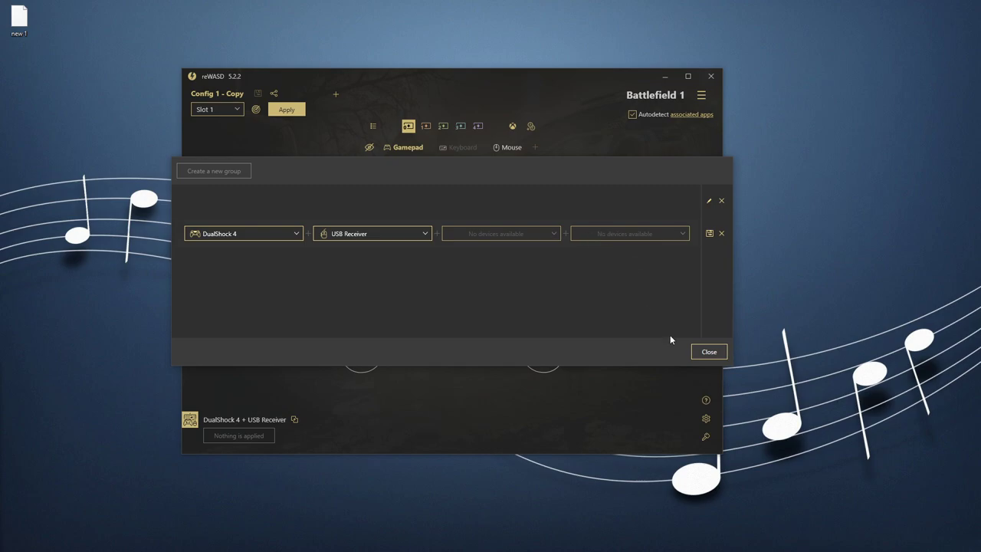
click(693, 352)
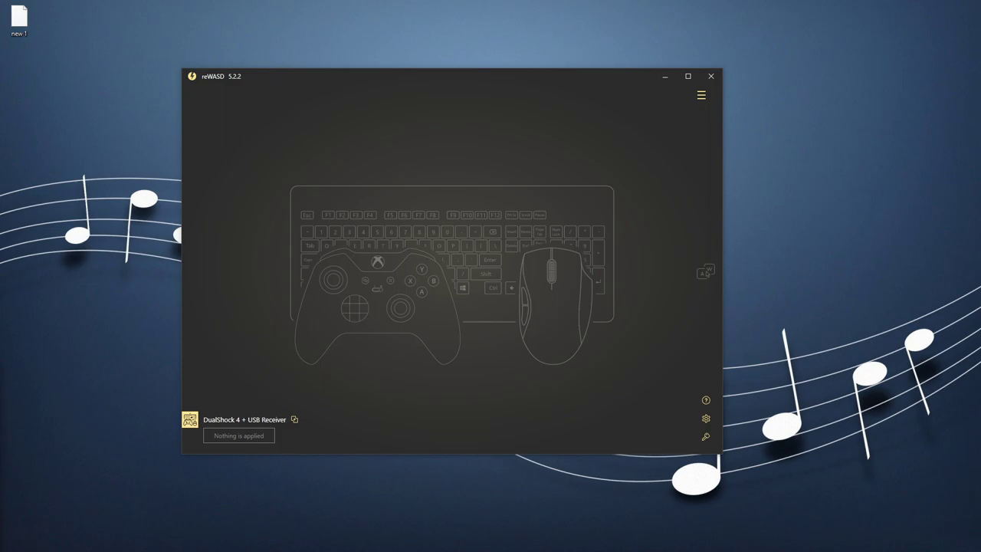
Bring the JoyShockMapper console and the csgo.txt file in Notepad++ on screen and arrange them side by side
drag(256, 342, 493, 131)
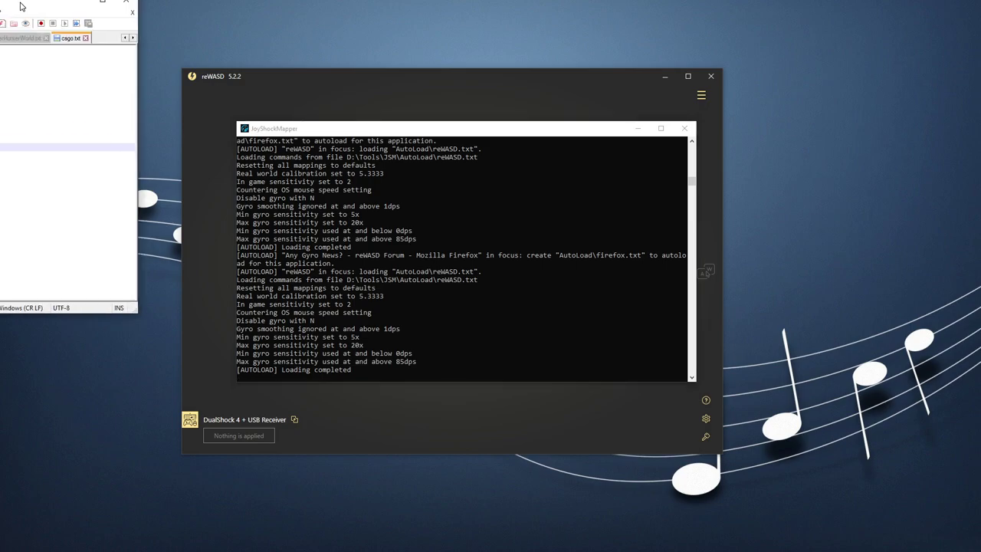
drag(0, 11, 697, 181)
drag(526, 130, 318, 44)
drag(567, 176, 655, 161)
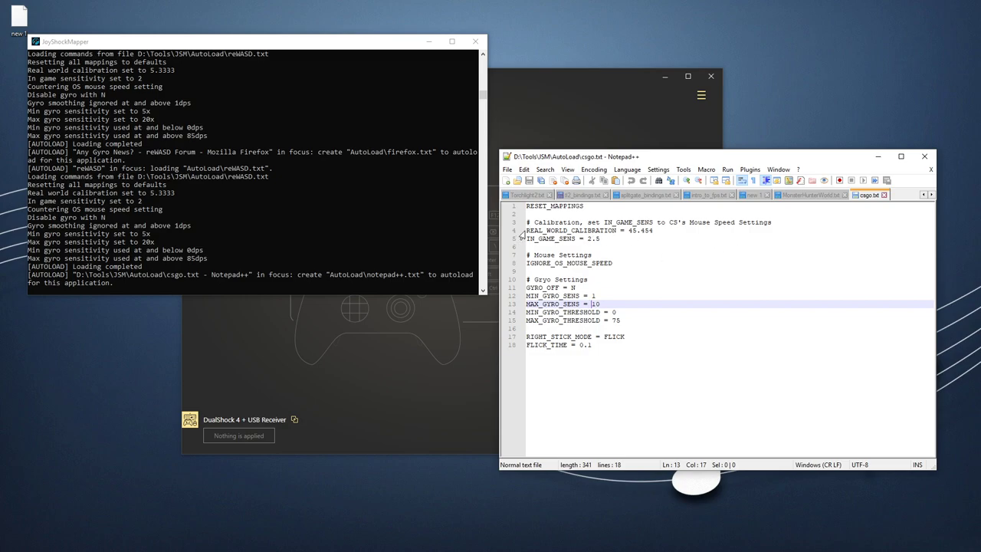
Highlight the REAL_WORLD_CALIBRATION and IN_GAME_SENS lines in csgo.txt, and the IGNORE_OS_MOUSE_SPEED line under Mouse Settings
drag(525, 230, 619, 240)
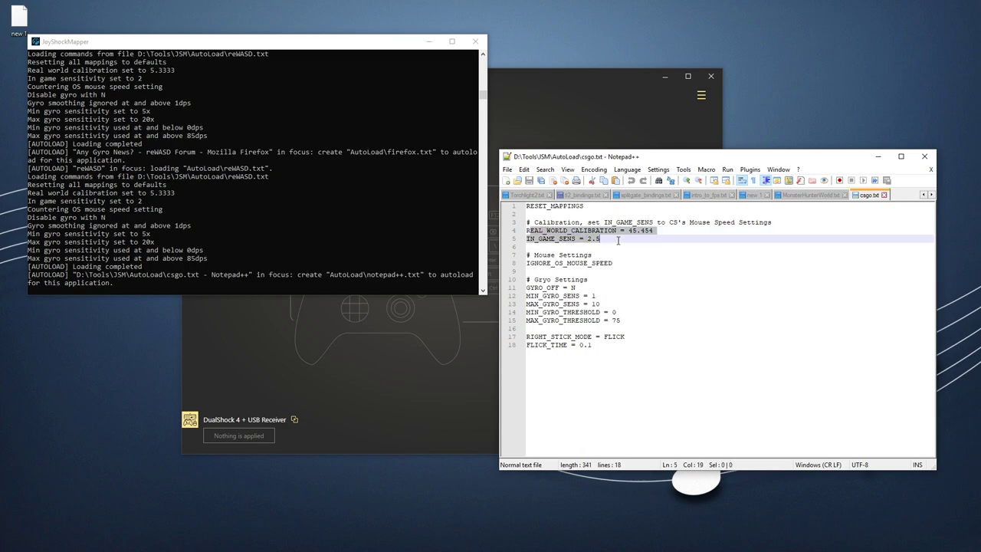
click(617, 240)
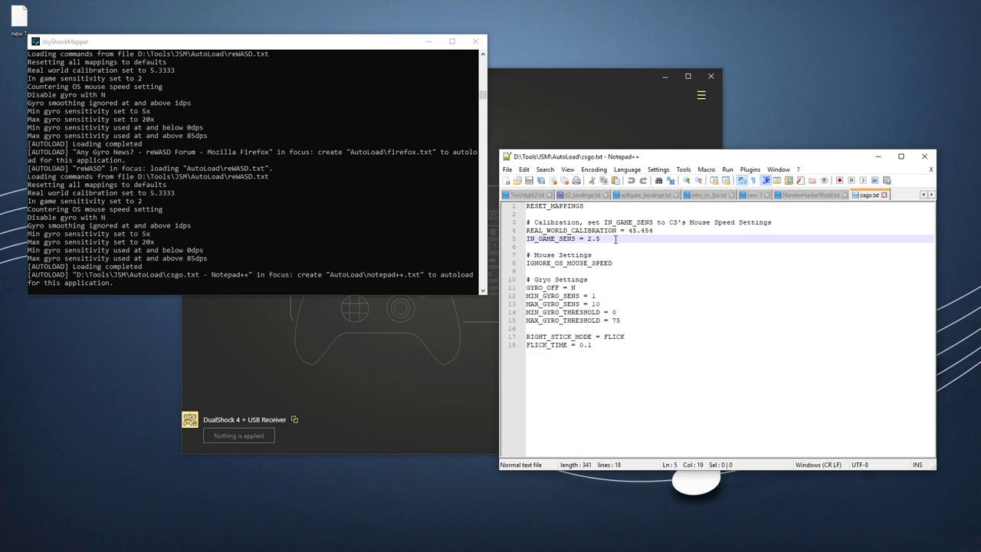
drag(599, 238, 522, 231)
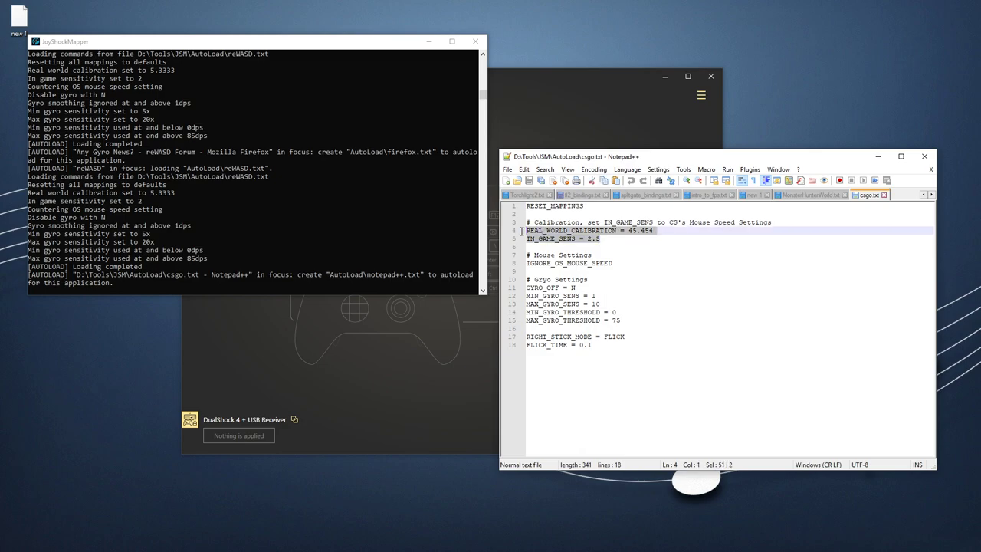
click(619, 241)
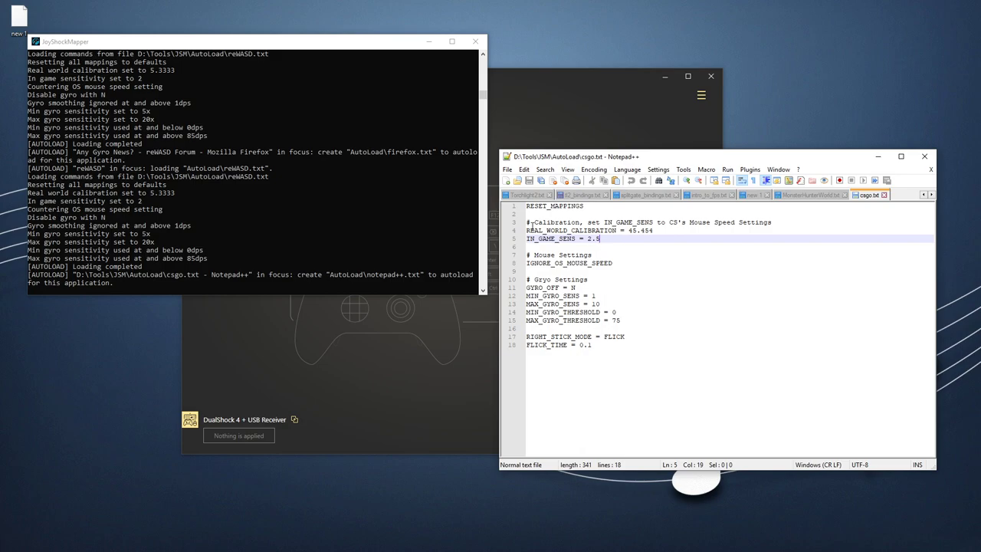
mouse_move(534, 228)
mouse_down()
mouse_move(598, 236)
mouse_move(669, 221)
mouse_move(653, 238)
mouse_move(530, 236)
mouse_up()
click(566, 239)
drag(610, 239, 512, 237)
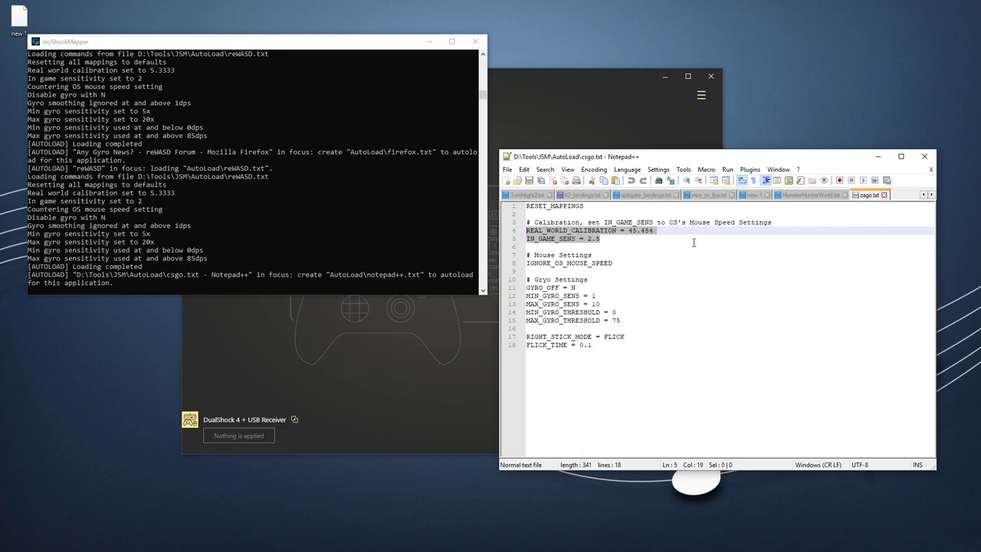
click(693, 241)
drag(619, 262, 525, 263)
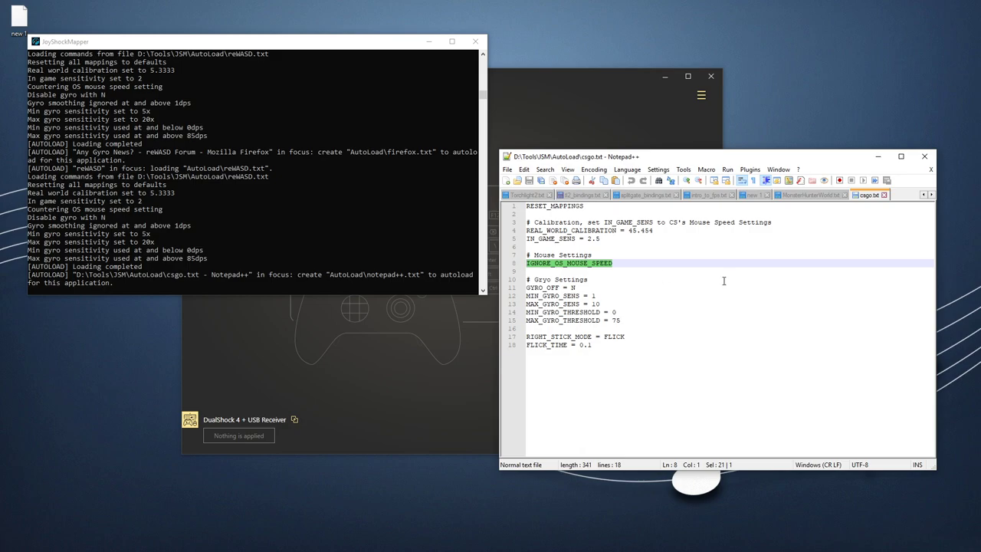
click(646, 263)
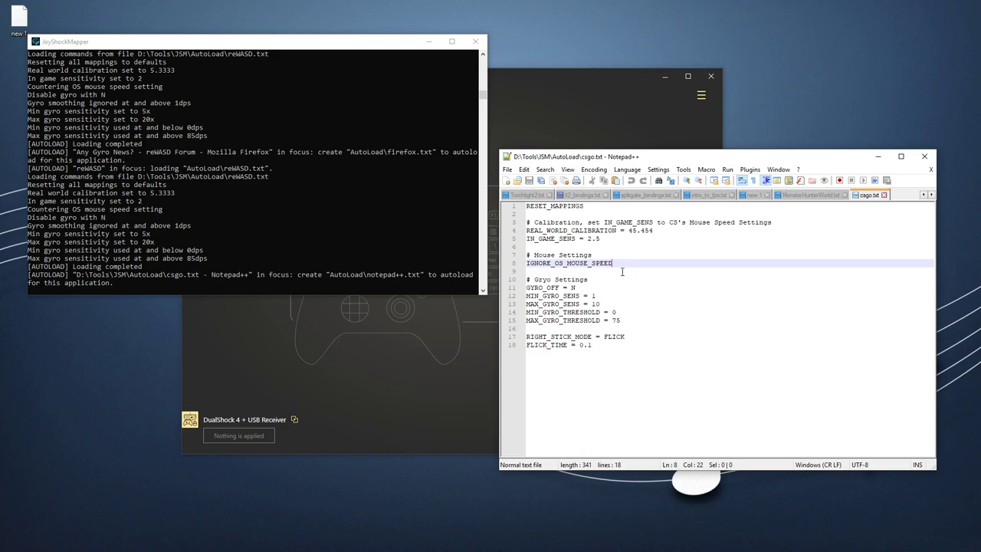
Highlight the four minimum and maximum sensitivity and threshold lines under Gyro Settings in csgo.txt, and point out the two sensitivity lines
click(541, 263)
click(526, 295)
drag(527, 295, 627, 318)
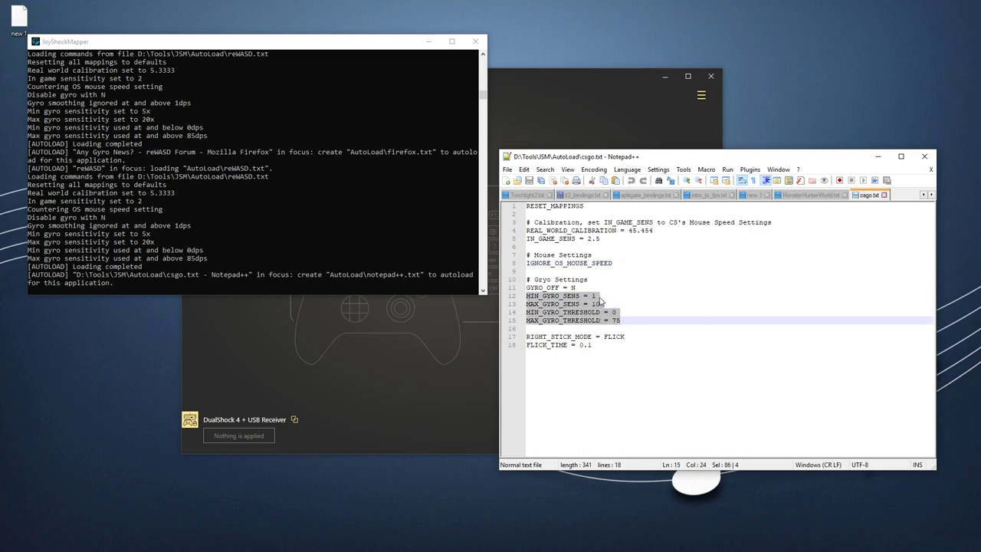
click(600, 295)
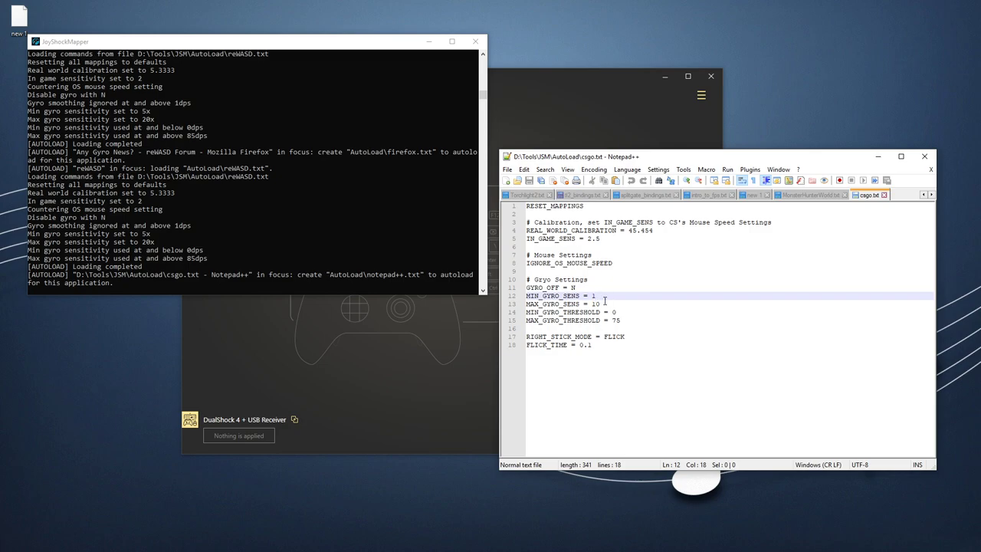
click(607, 304)
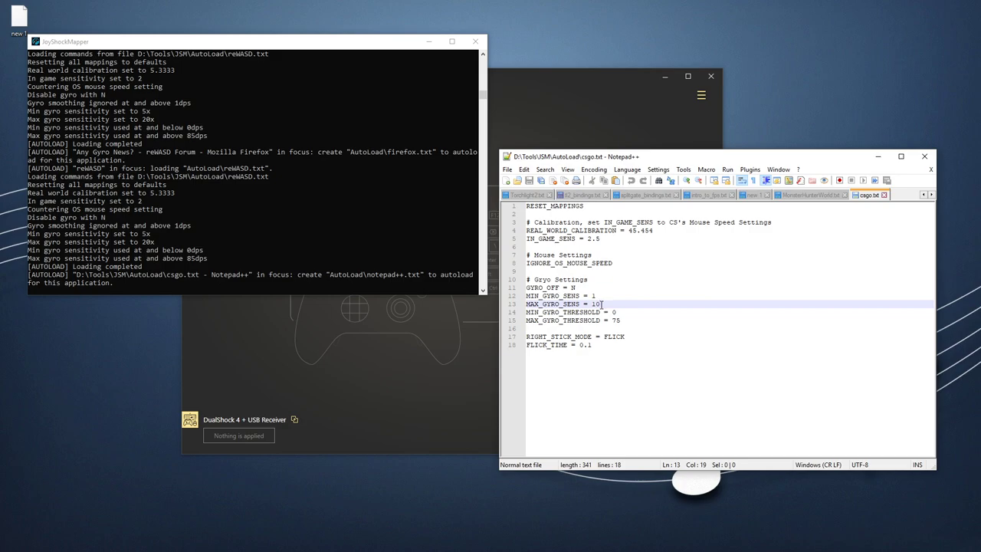
Highlight the MIN_GYRO_SENS line and the MAX_GYRO_SENS value individually in the gyro settings
click(529, 295)
drag(528, 295, 613, 294)
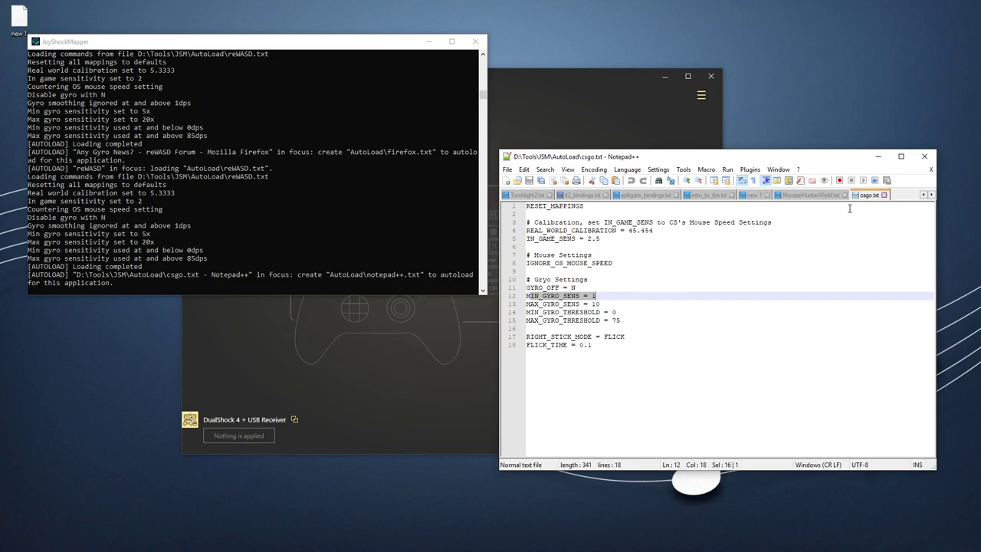
click(592, 295)
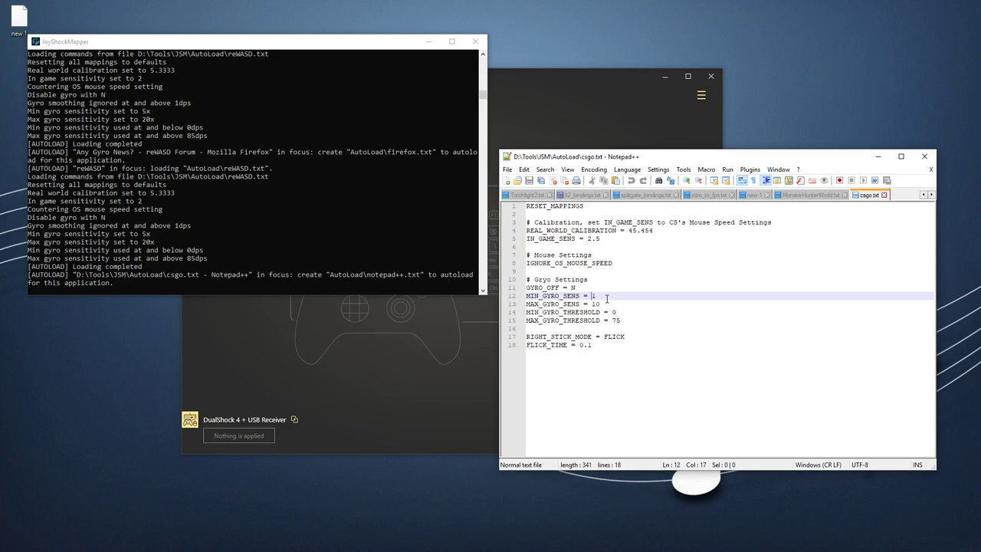
drag(603, 304, 579, 305)
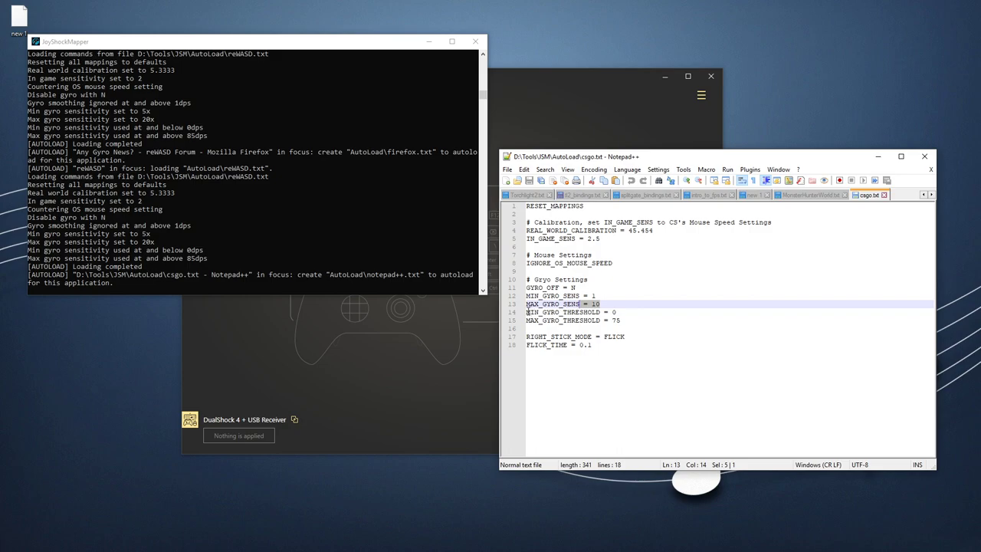
Highlight both gyro threshold lines, and match MIN_GYRO_THRESHOLD with MIN_GYRO_SENS before marking MAX_GYRO_THRESHOLD and its value
drag(527, 312, 632, 328)
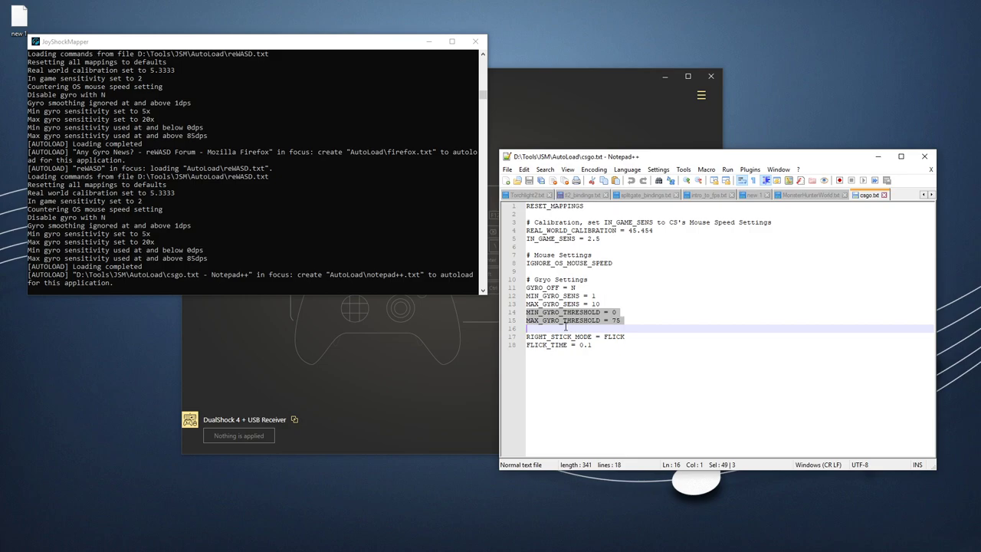
click(619, 311)
key(shift+Right)
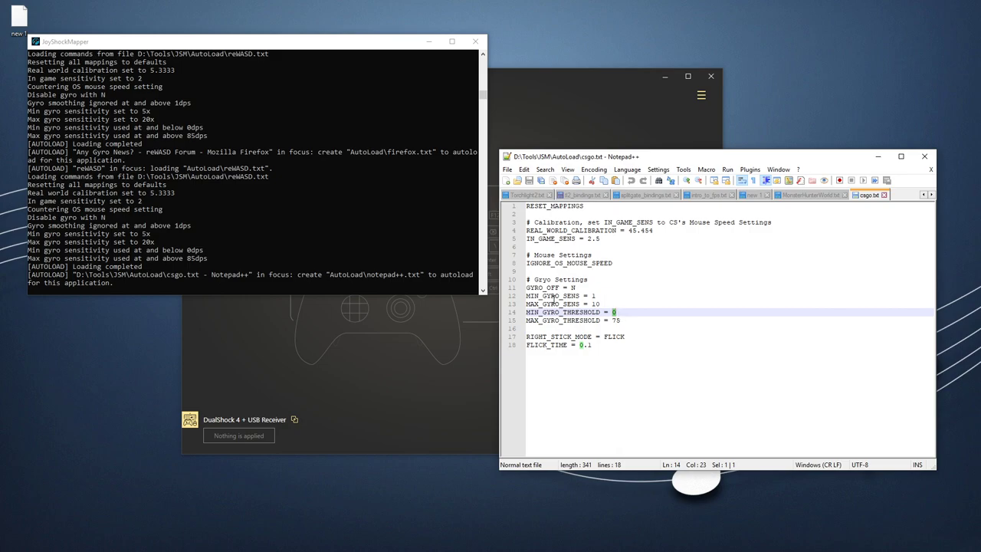
drag(539, 296, 597, 295)
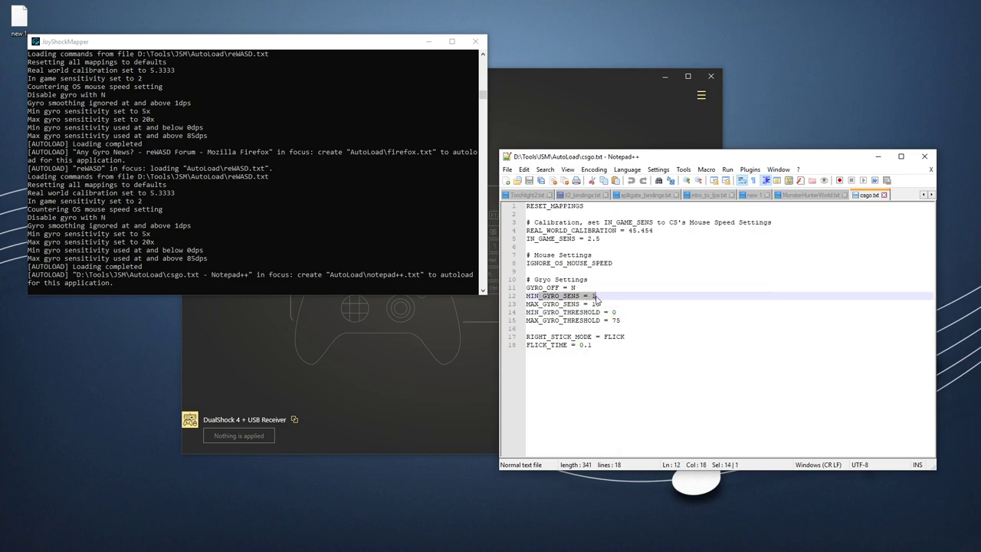
double_click(528, 319)
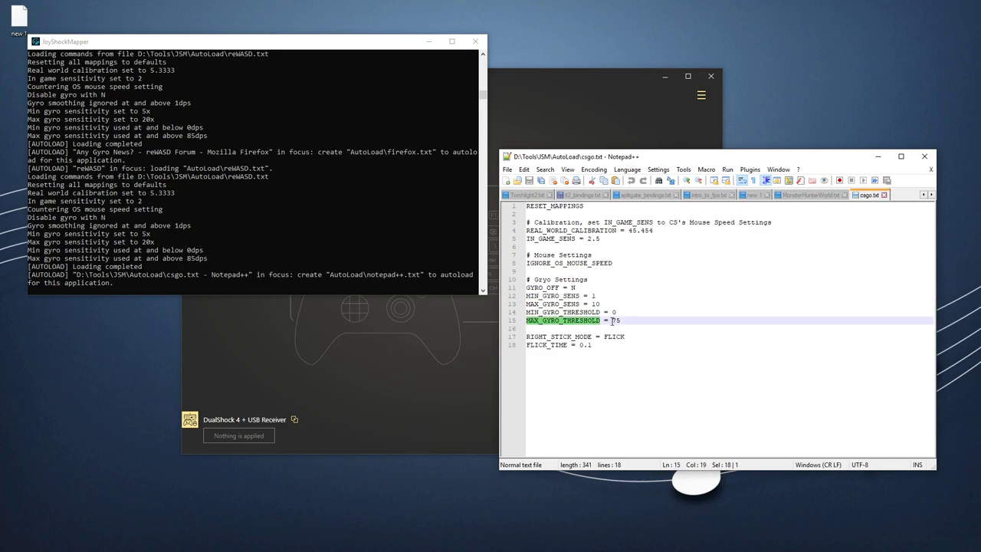
drag(615, 321, 625, 320)
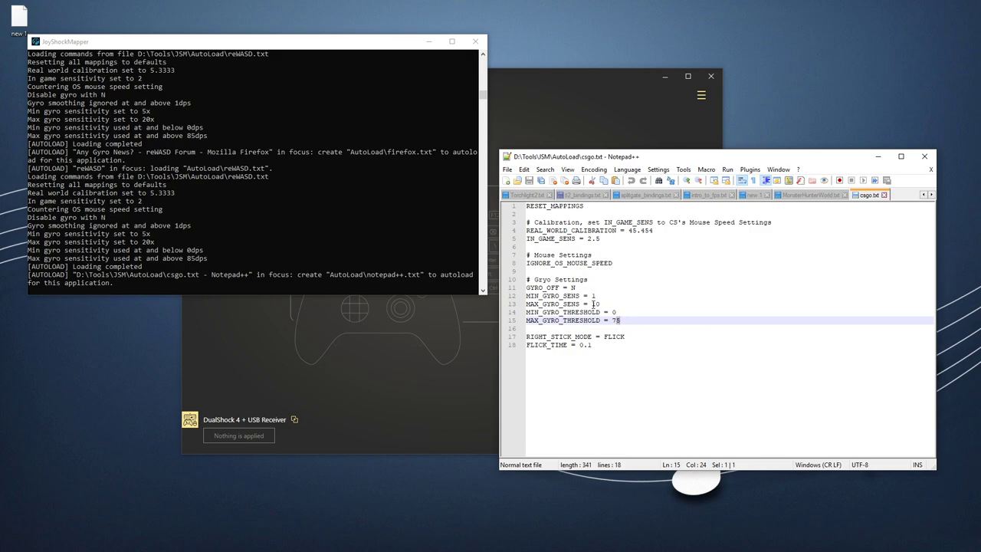
Highlight the MAX_GYRO_SENS value and compare it with the MAX_GYRO_THRESHOLD line
double_click(604, 304)
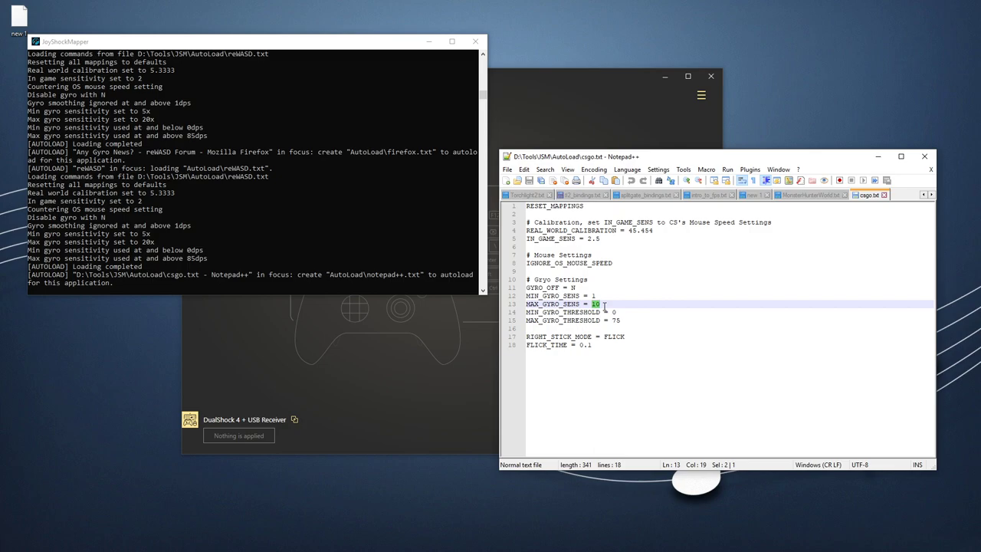
click(610, 303)
drag(619, 311, 623, 321)
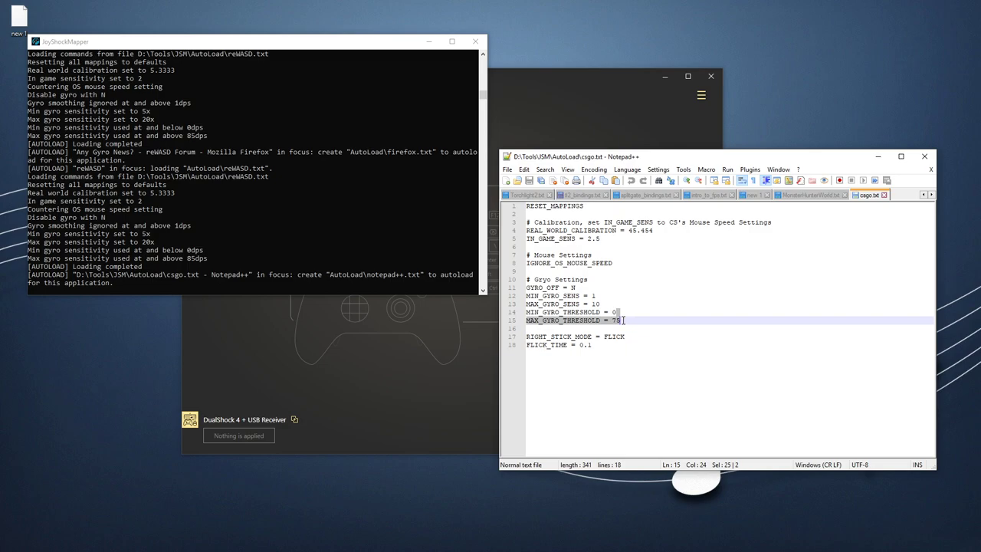
click(601, 296)
click(606, 304)
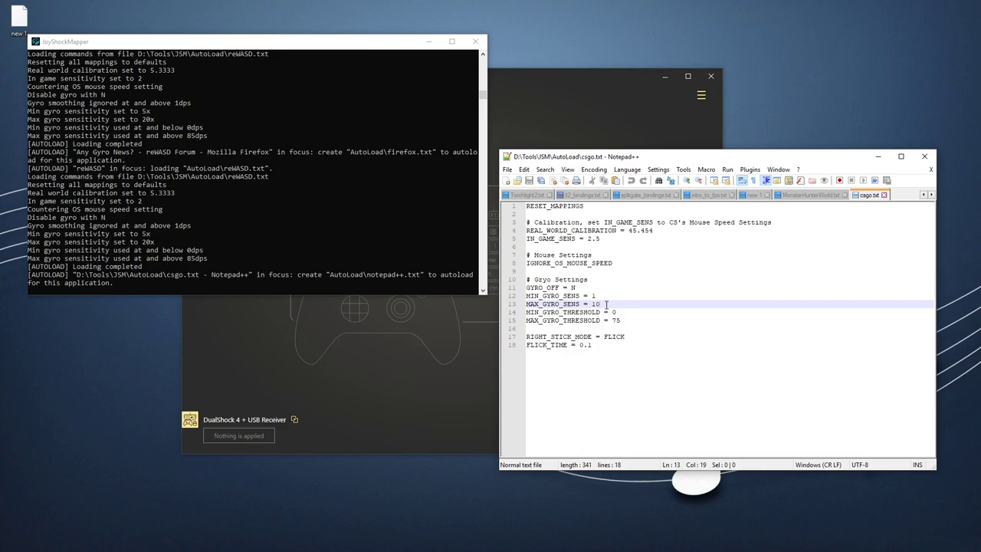
drag(606, 304, 594, 305)
click(622, 320)
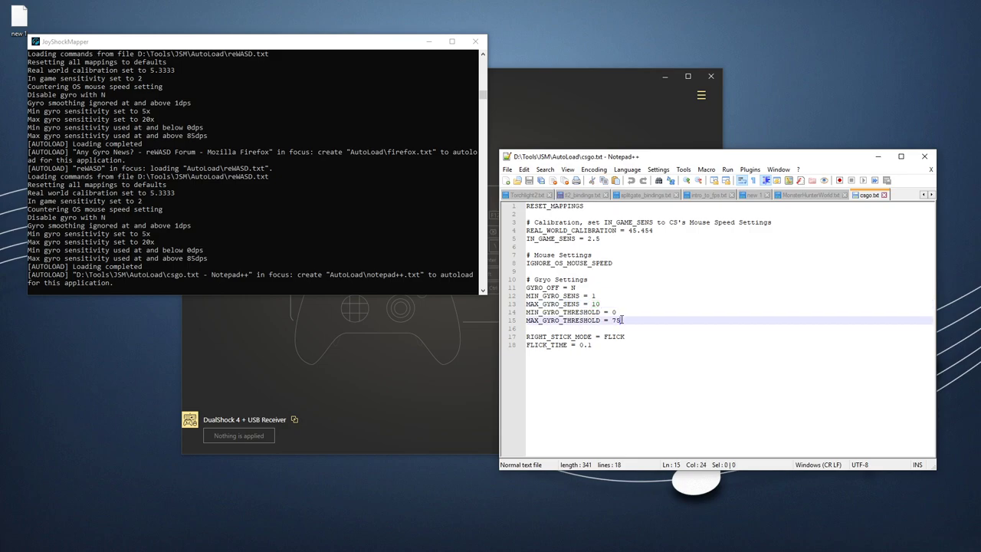
Add the line "GYRO_SENS = 3" directly below GYRO_OFF in csgo.txt
click(612, 287)
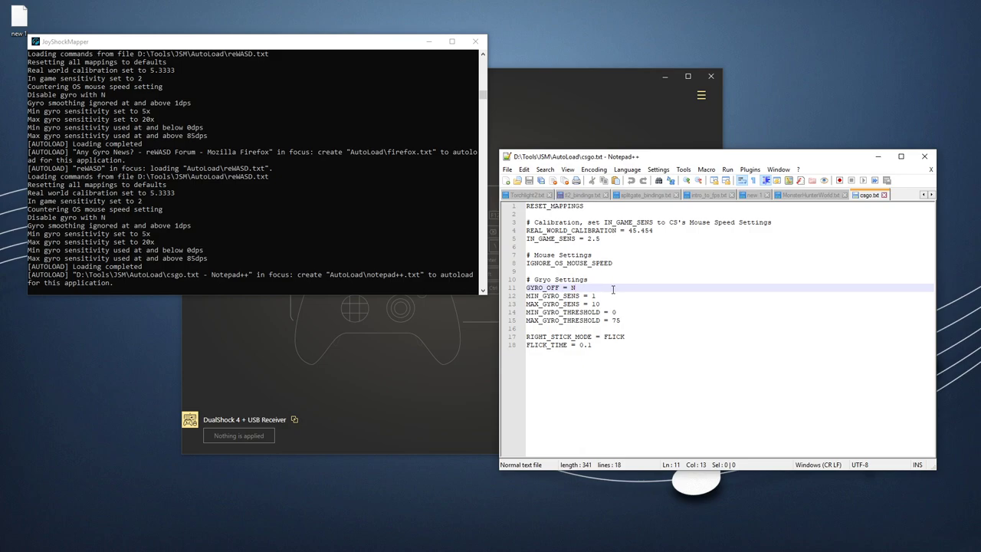
key(Return)
text(GYRO)
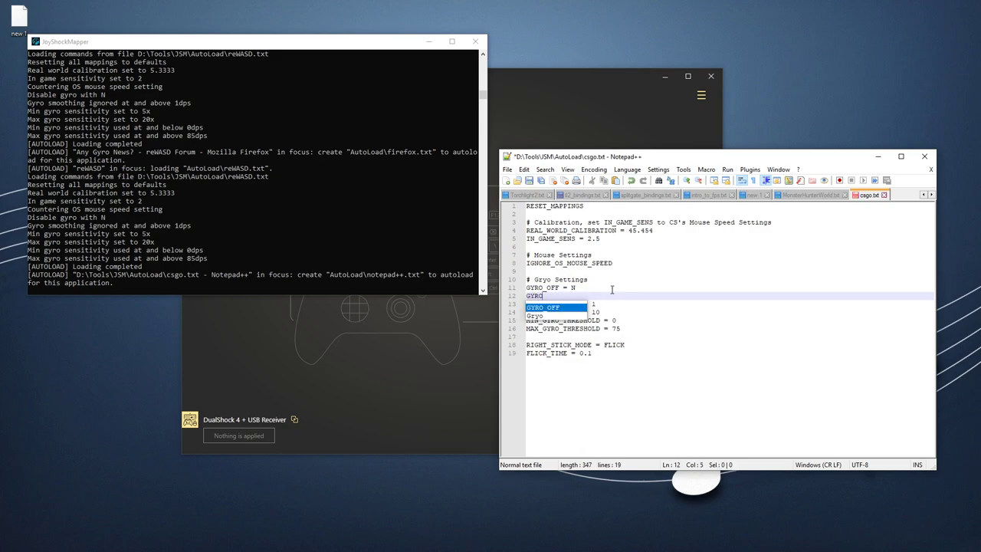
text(_SENS = )
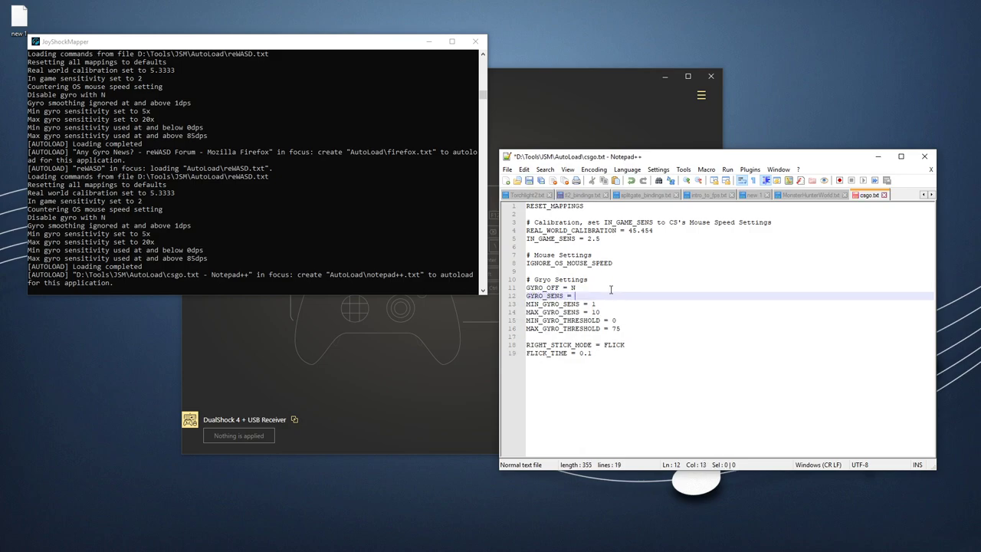
text(3)
Highlight the RIGHT_STICK_MODE and FLICK_TIME lines, and view the Intro to Flick Stick video in Firefox before returning to csgo.txt
drag(607, 350, 528, 345)
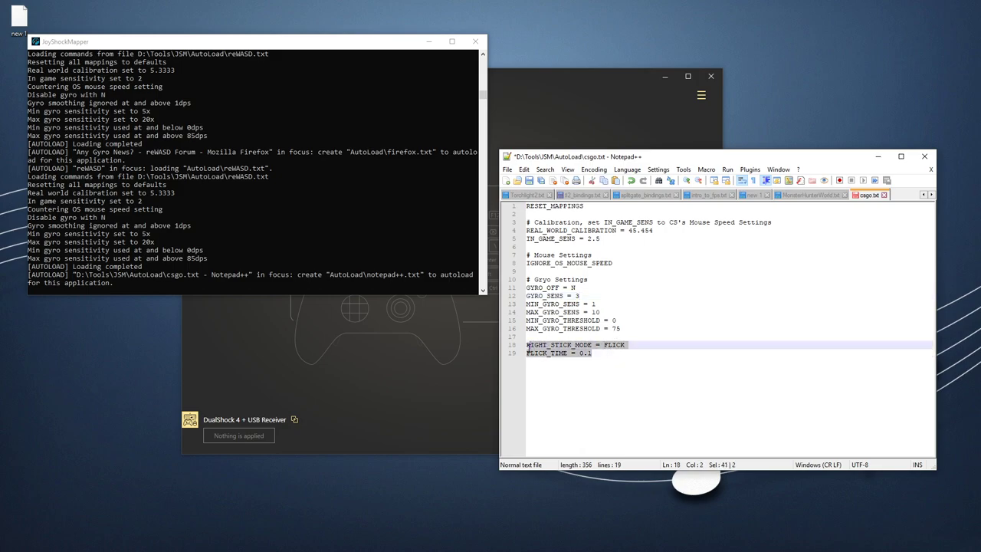
click(607, 351)
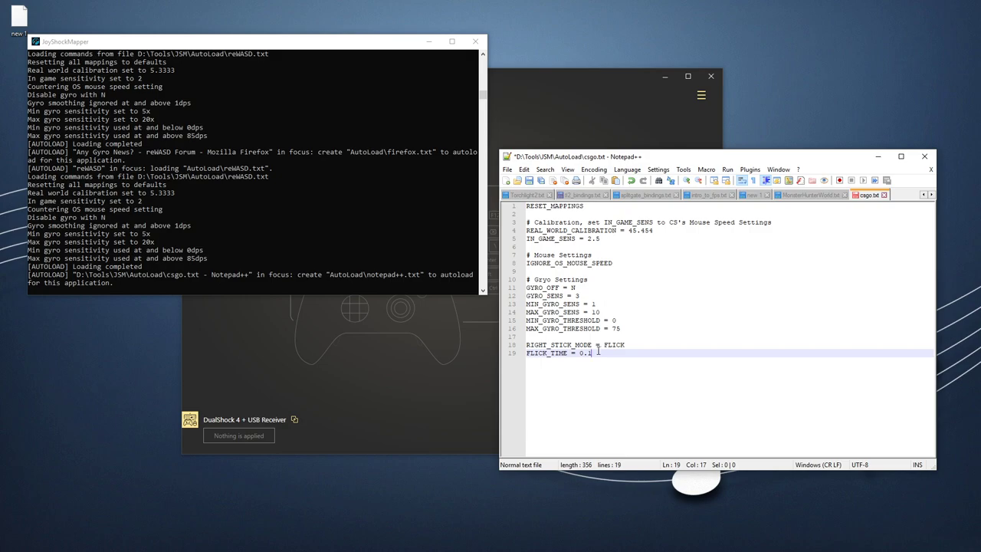
key(alt+Tab)
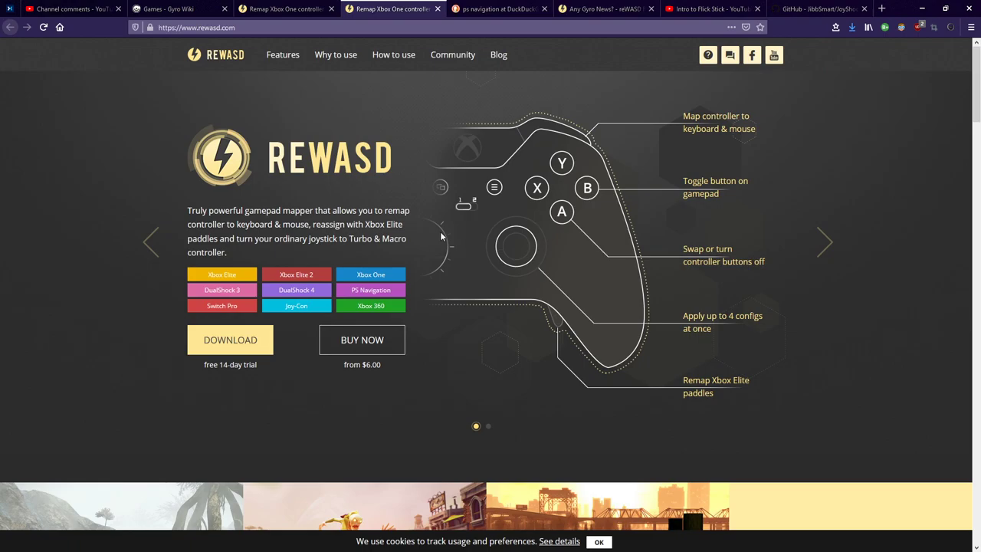
click(709, 9)
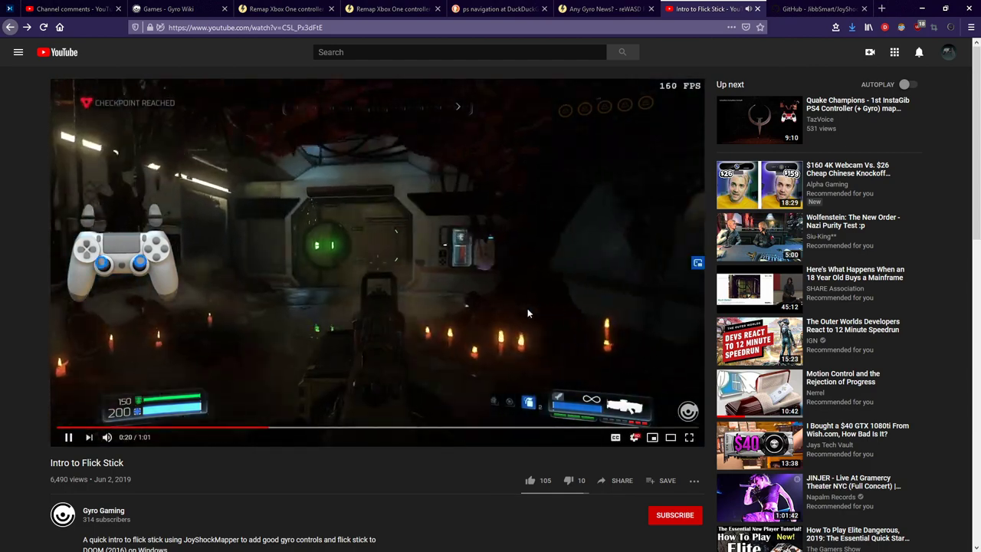
click(527, 307)
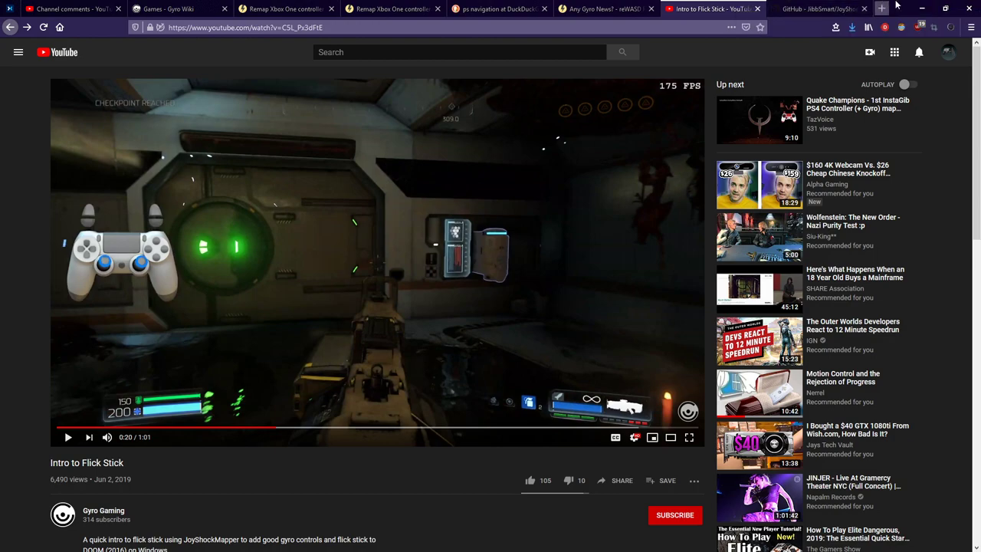
click(924, 7)
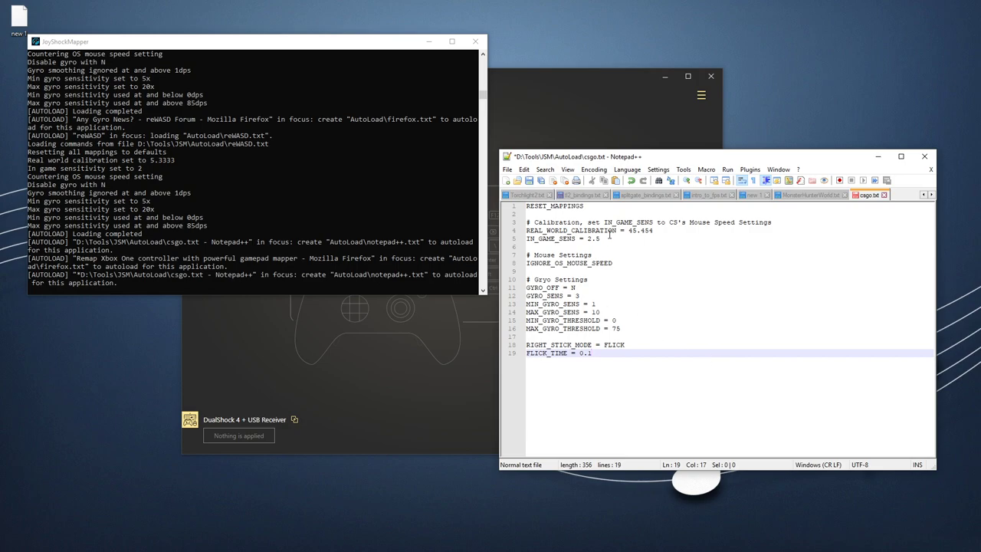
Highlight the REAL_WORLD_CALIBRATION and IN_GAME_SENS lines again in csgo.txt's Calibration section
drag(610, 233, 553, 233)
drag(617, 245, 511, 234)
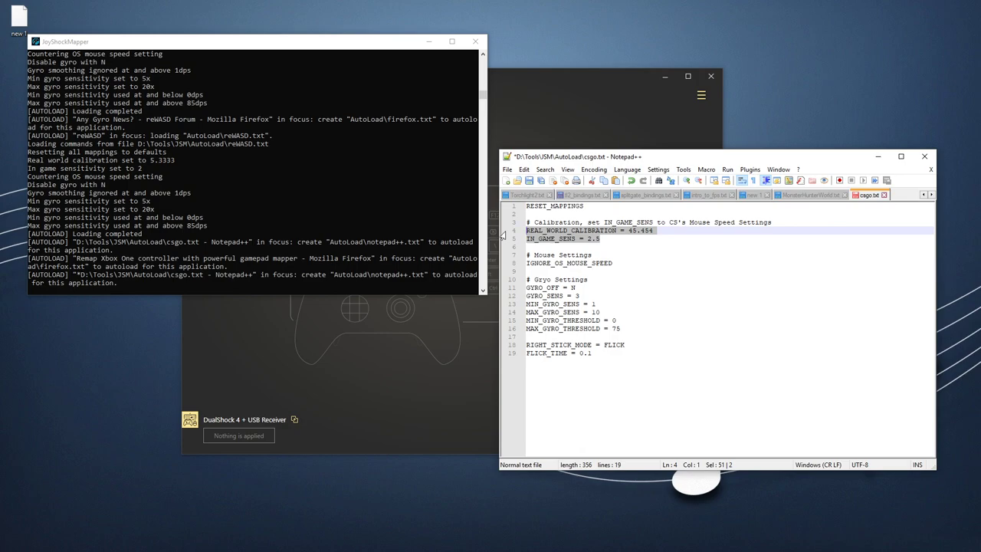
click(603, 237)
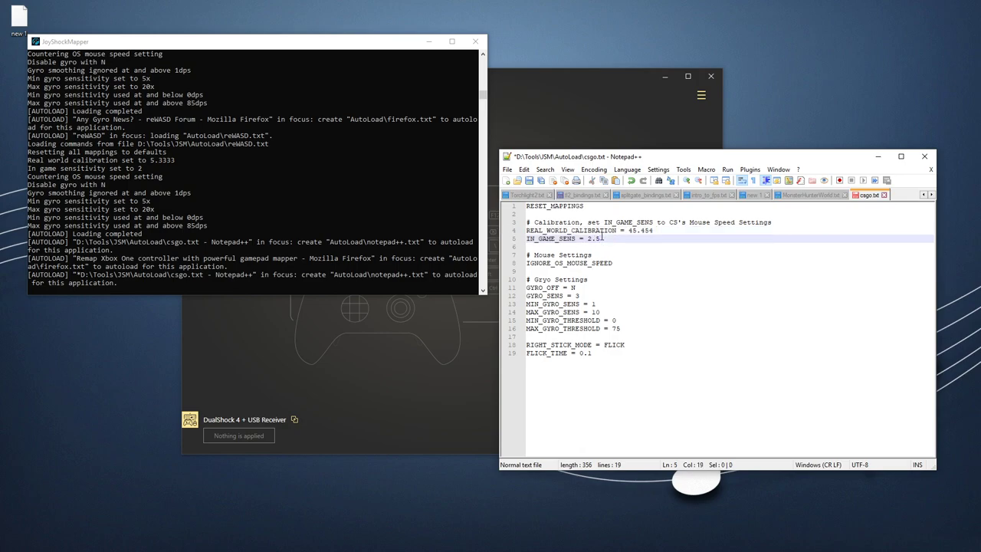